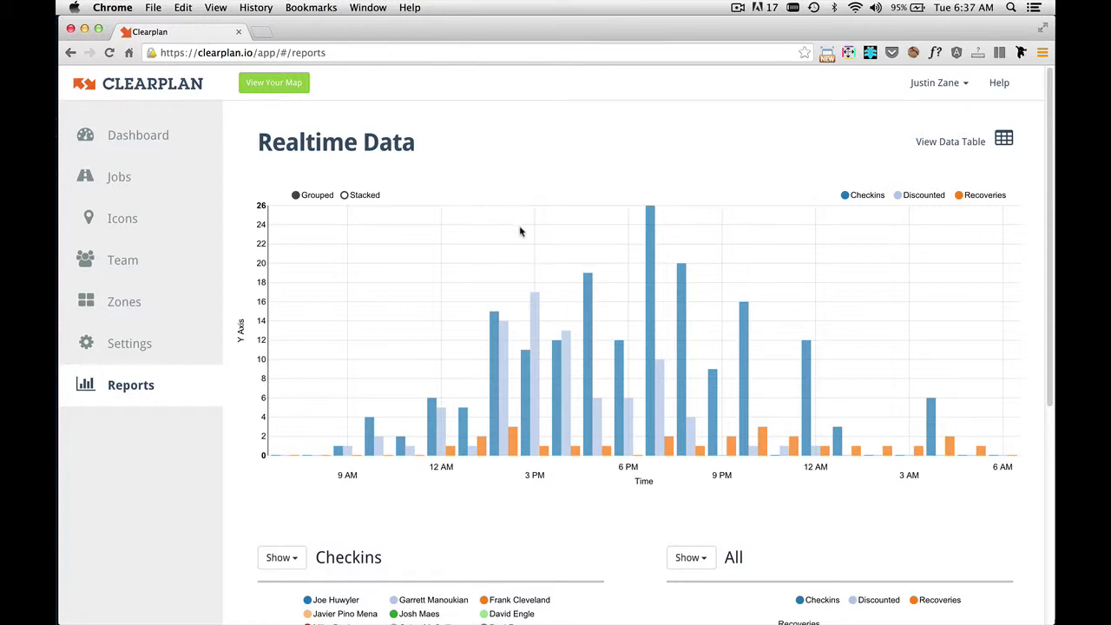
# - Switch the Realtime Data chart to Stacked so each hour's Checkins, Discounted and Recoveries stack
pyautogui.moveTo(649, 276)
pyautogui.moveTo(730, 440)
pyautogui.click(363, 196)
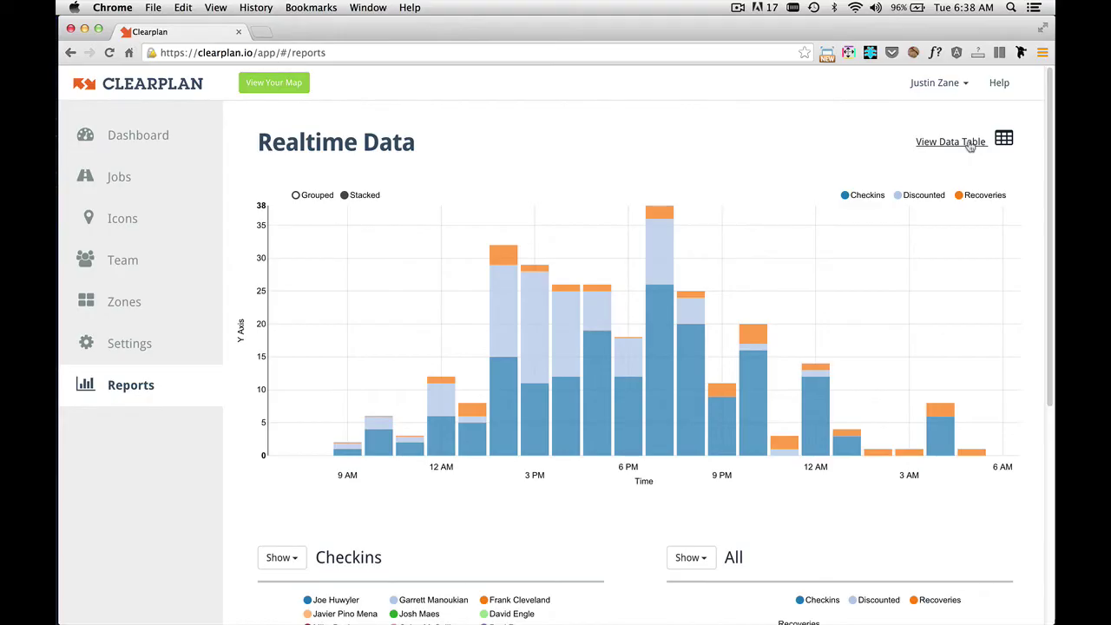
# - Replace the bar chart with the Realtime Data table and open the User column's sorting menu
pyautogui.click(970, 146)
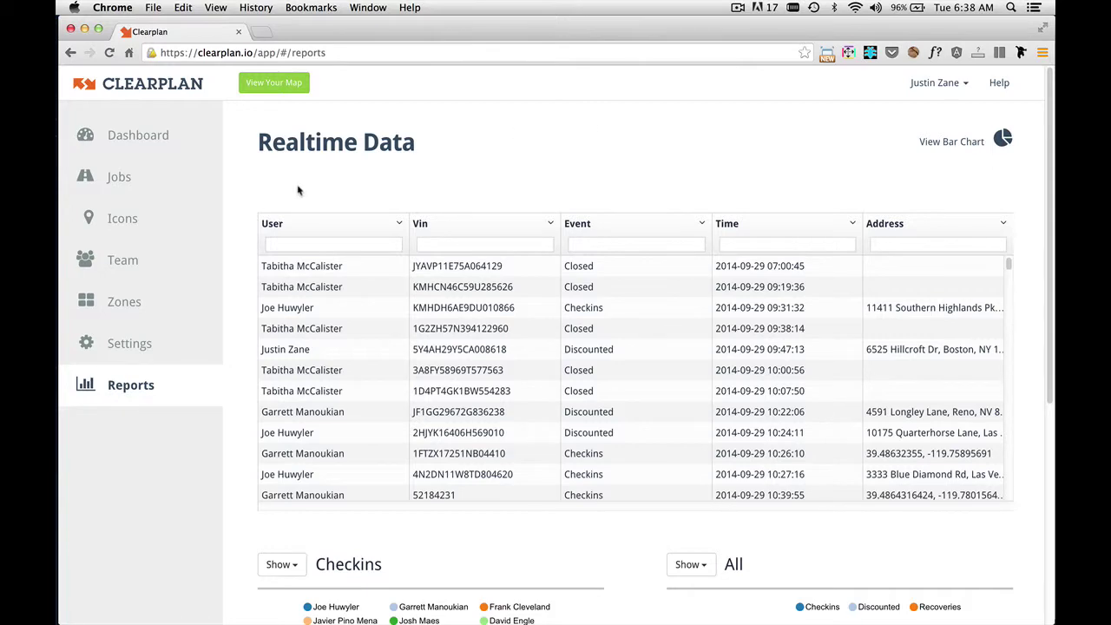
pyautogui.click(273, 223)
pyautogui.click(399, 224)
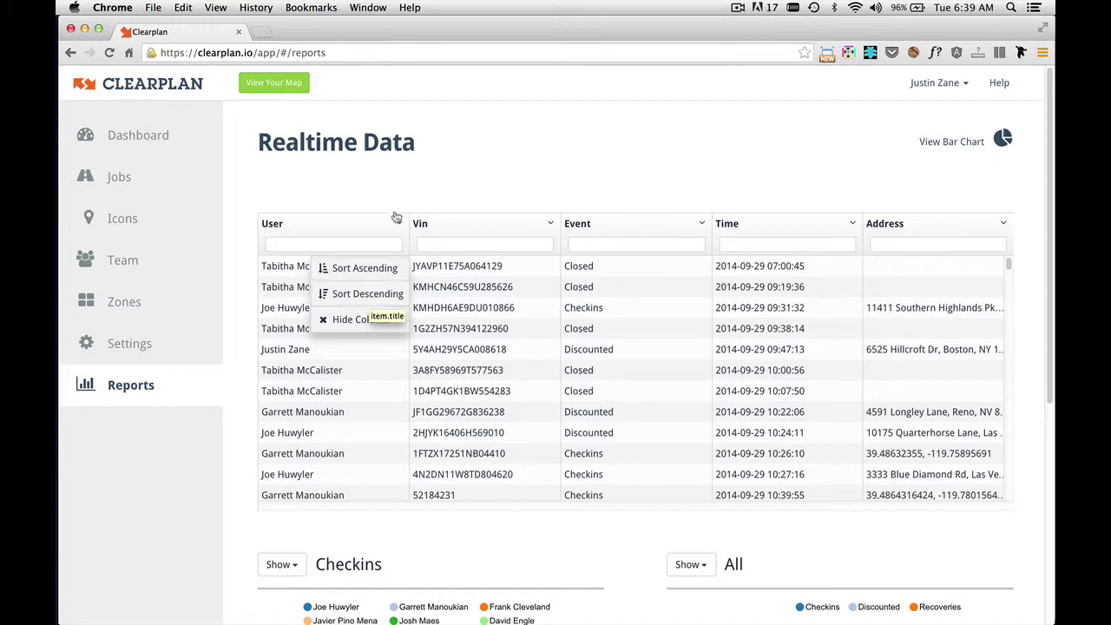
# - Close the User column menu, try filtering the User column with 'Ca', then clear it
pyautogui.click(408, 191)
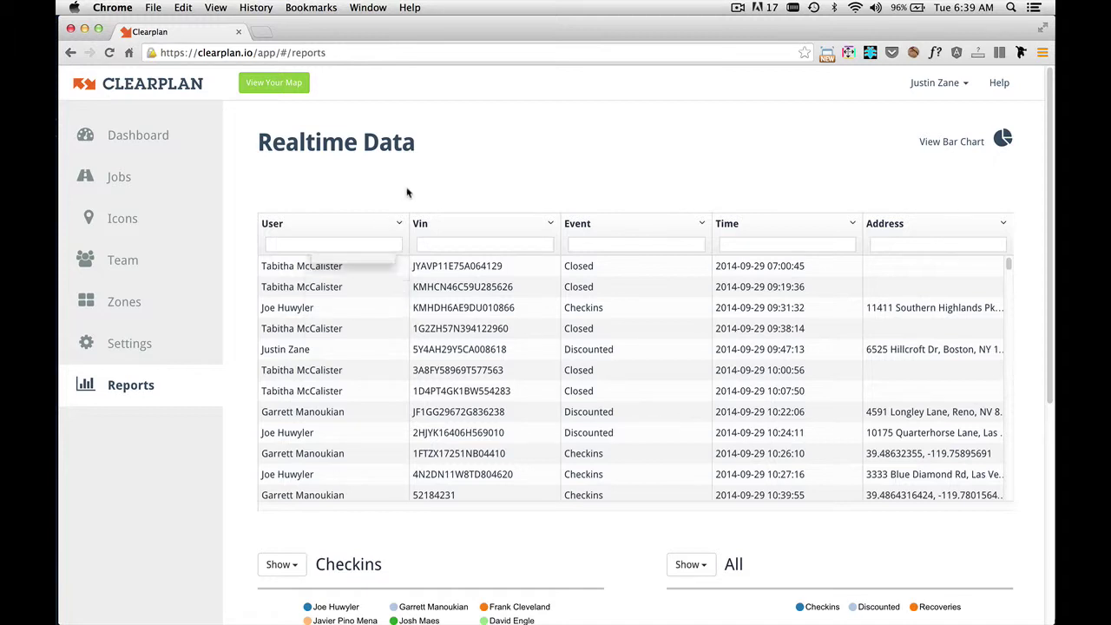
pyautogui.click(310, 246)
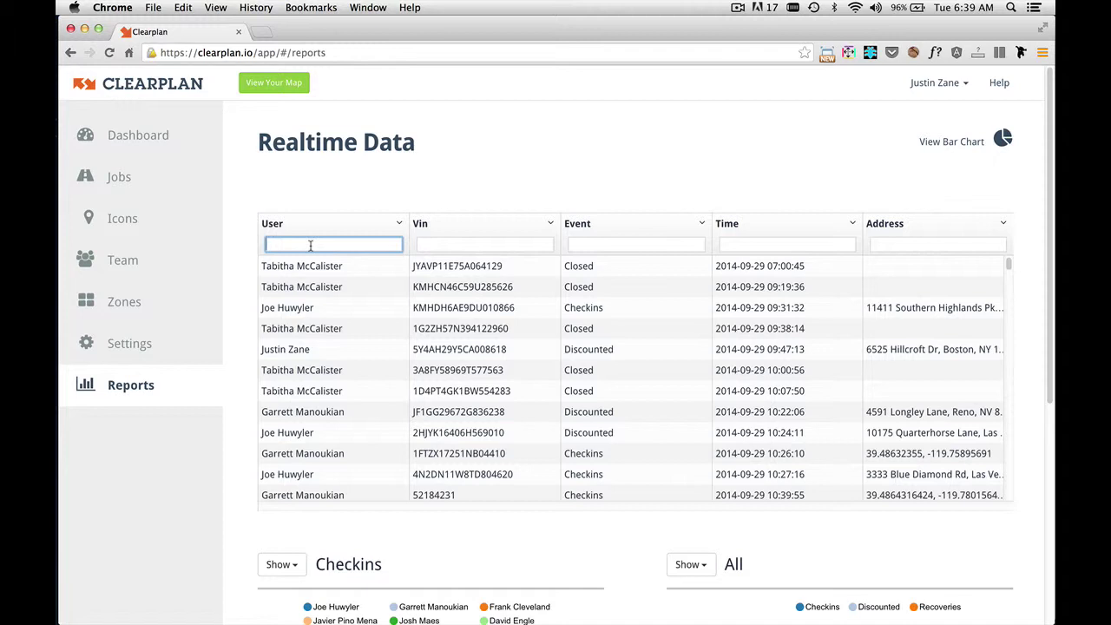
pyautogui.write('Ca')
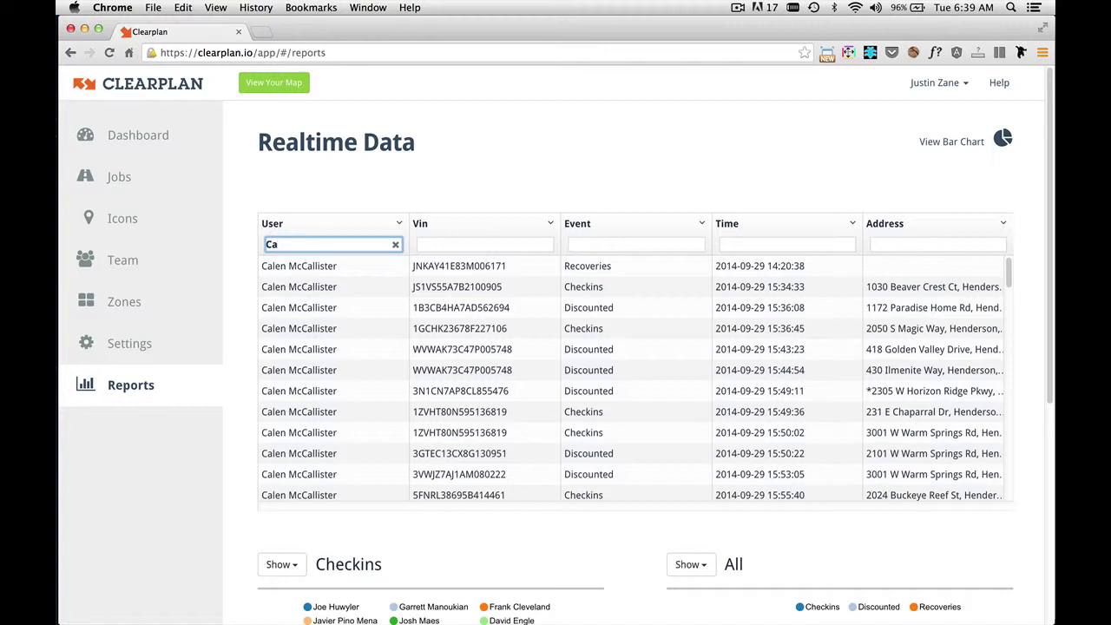
pyautogui.press('BackSpace')
pyautogui.press('BackSpace')
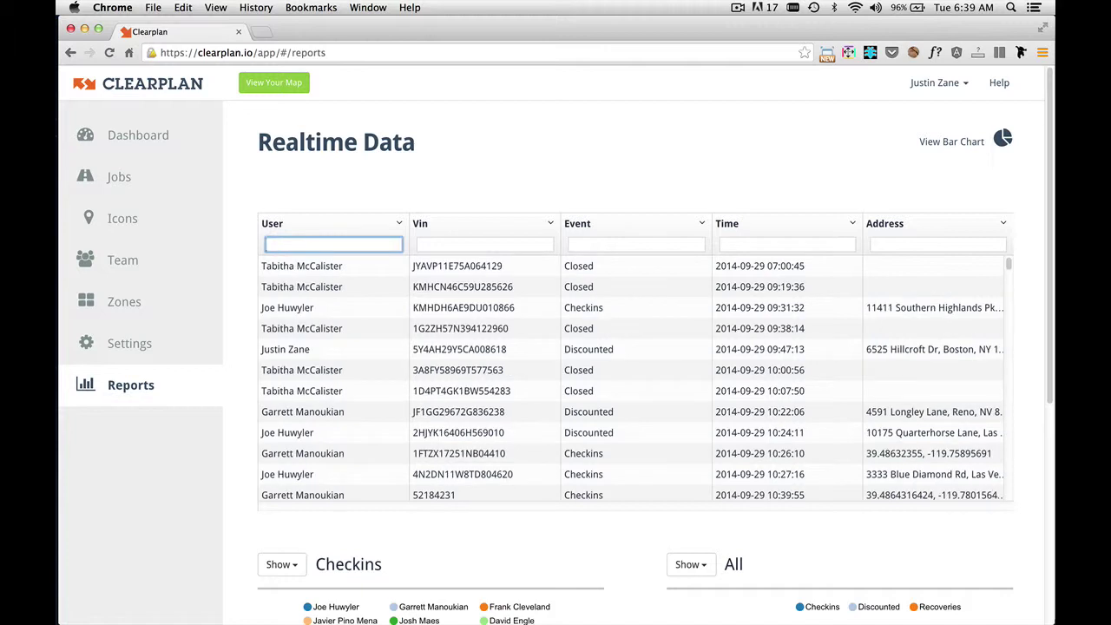
# - Try filtering the Vin column with 'jy', then clear the filter
pyautogui.click(431, 245)
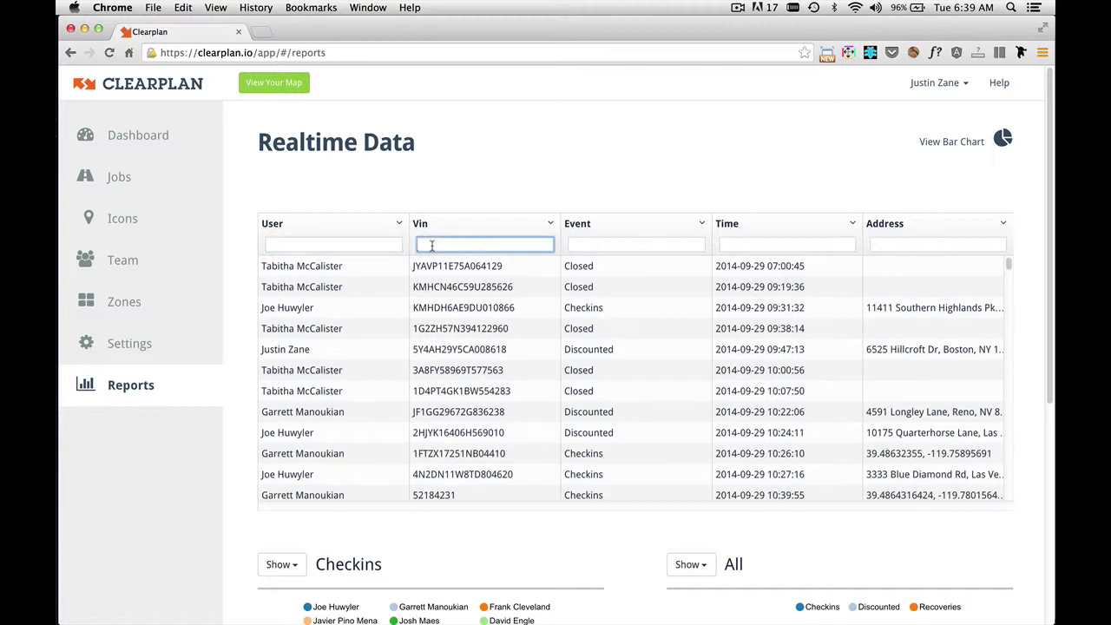
pyautogui.write('jy')
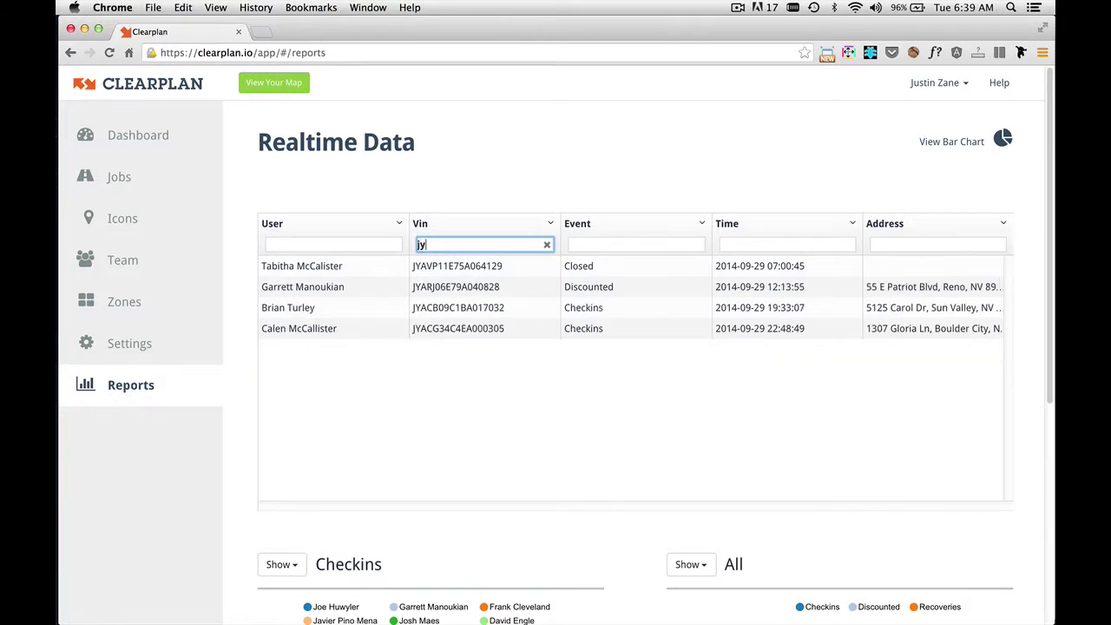
pyautogui.press('BackSpace')
pyautogui.press('BackSpace')
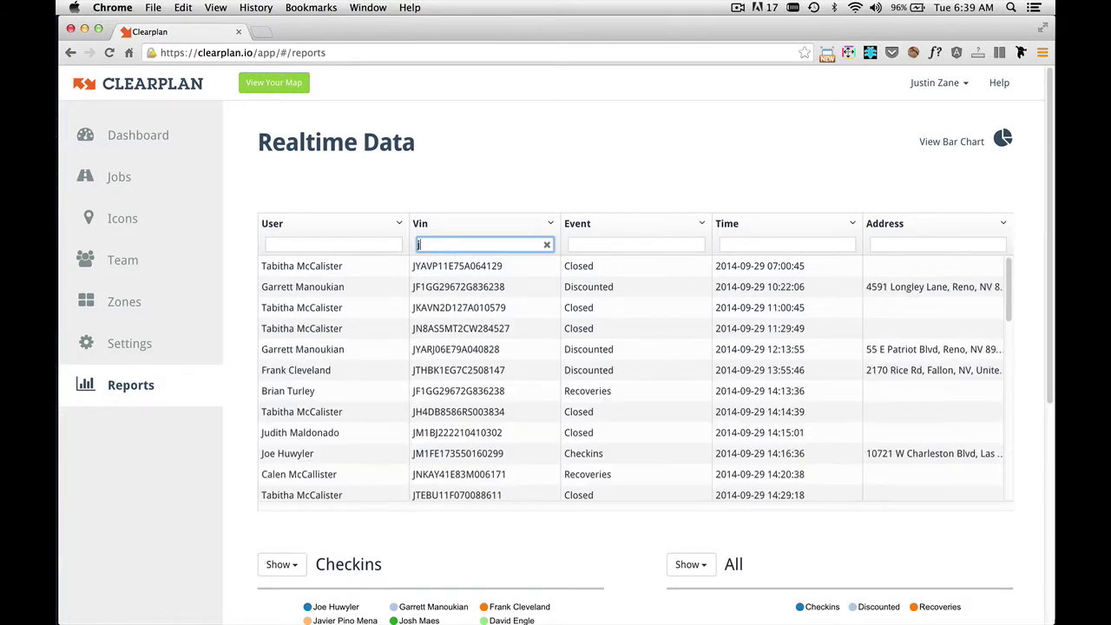
pyautogui.click(573, 160)
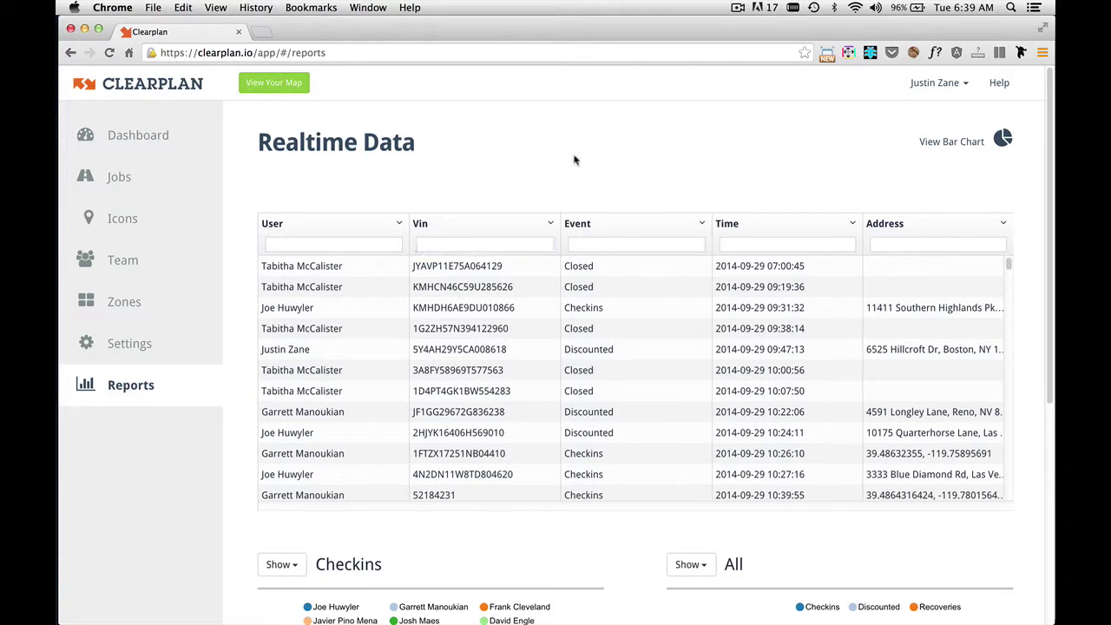
# - Try filtering the Event column with 'rec', then clear it so all rows show
pyautogui.click(602, 245)
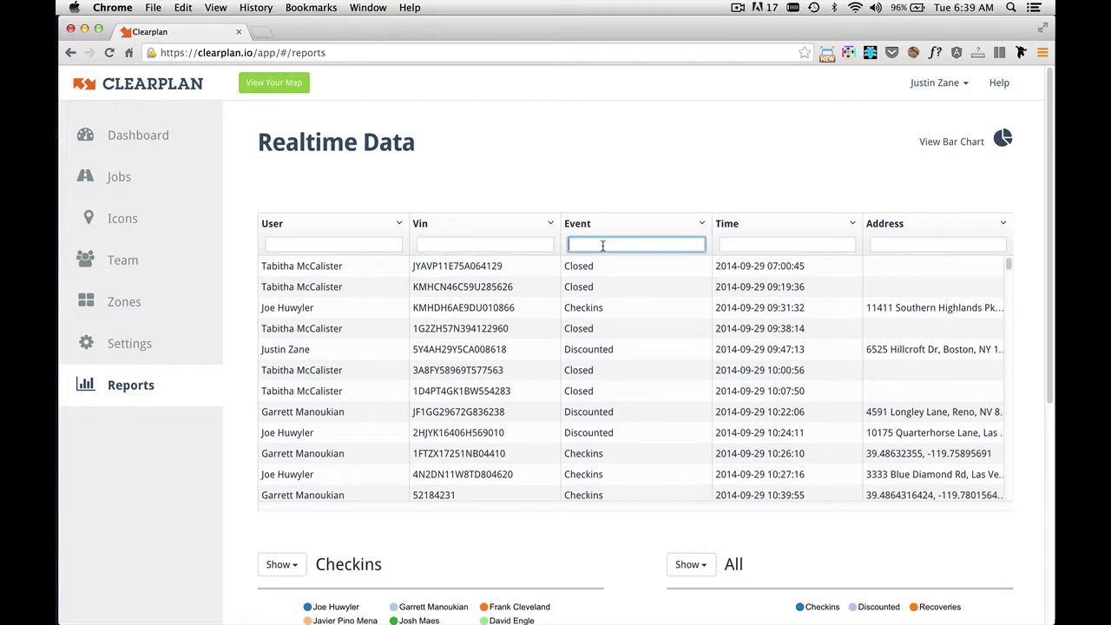
pyautogui.write('rec')
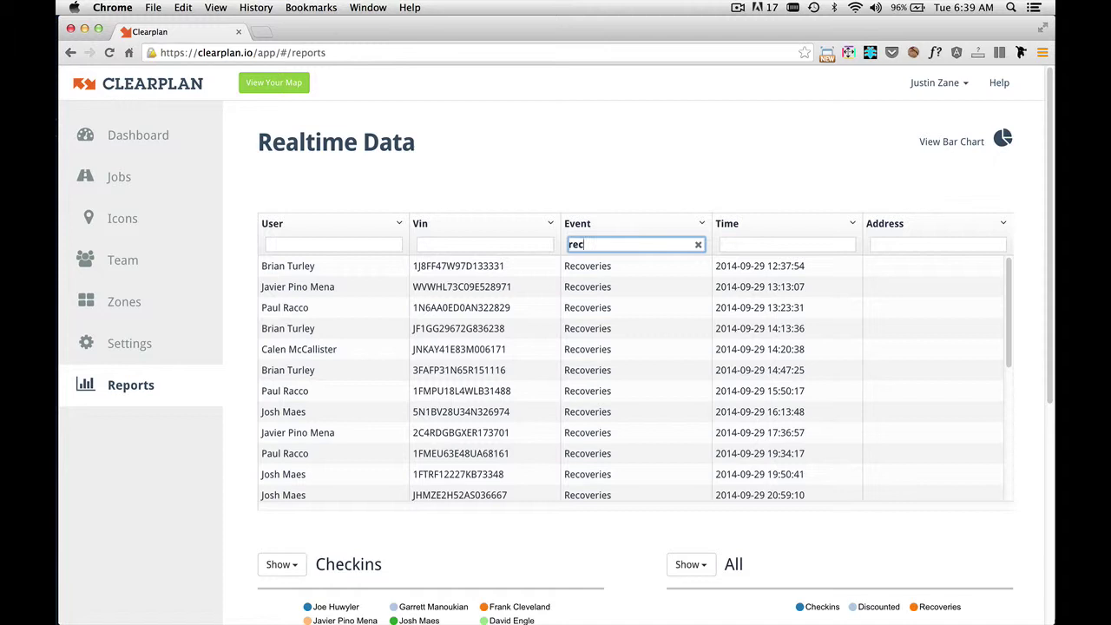
pyautogui.press('BackSpace')
pyautogui.press('BackSpace')
pyautogui.press('BackSpace')
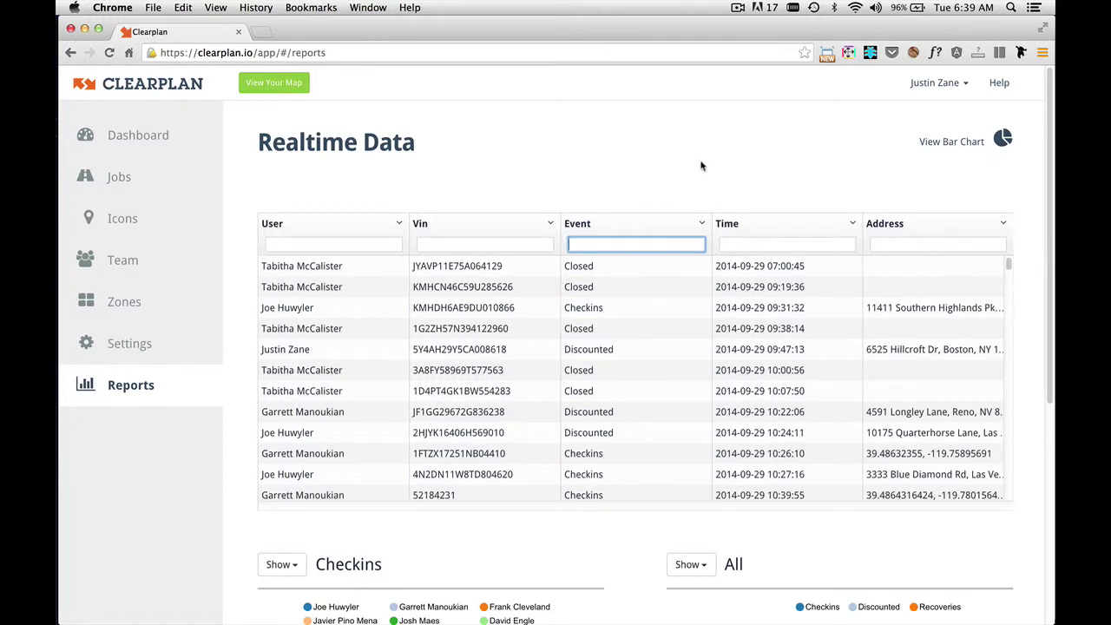
pyautogui.click(705, 167)
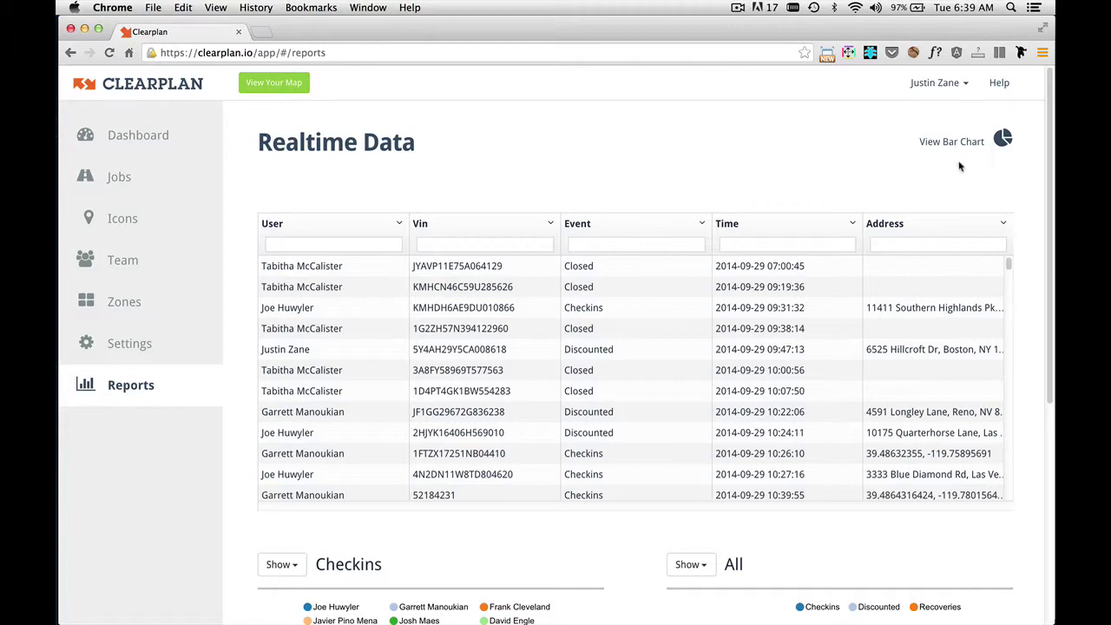
# - Switch back to the bar chart and scroll down to the Checkins and All pie charts
pyautogui.click(970, 145)
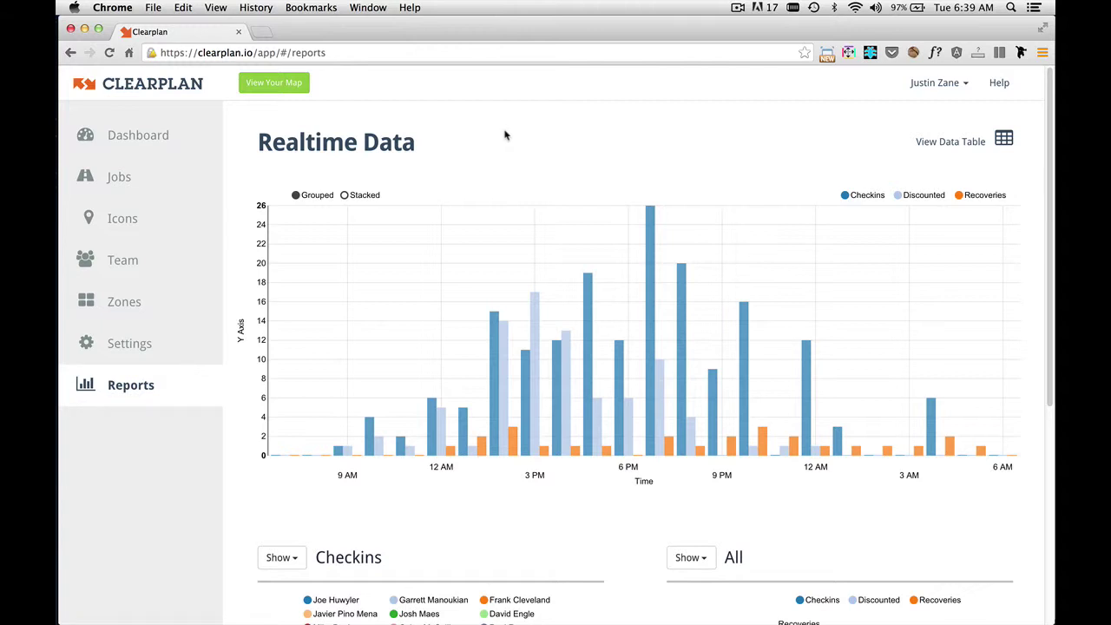
pyautogui.scroll(-2, 439, 154)
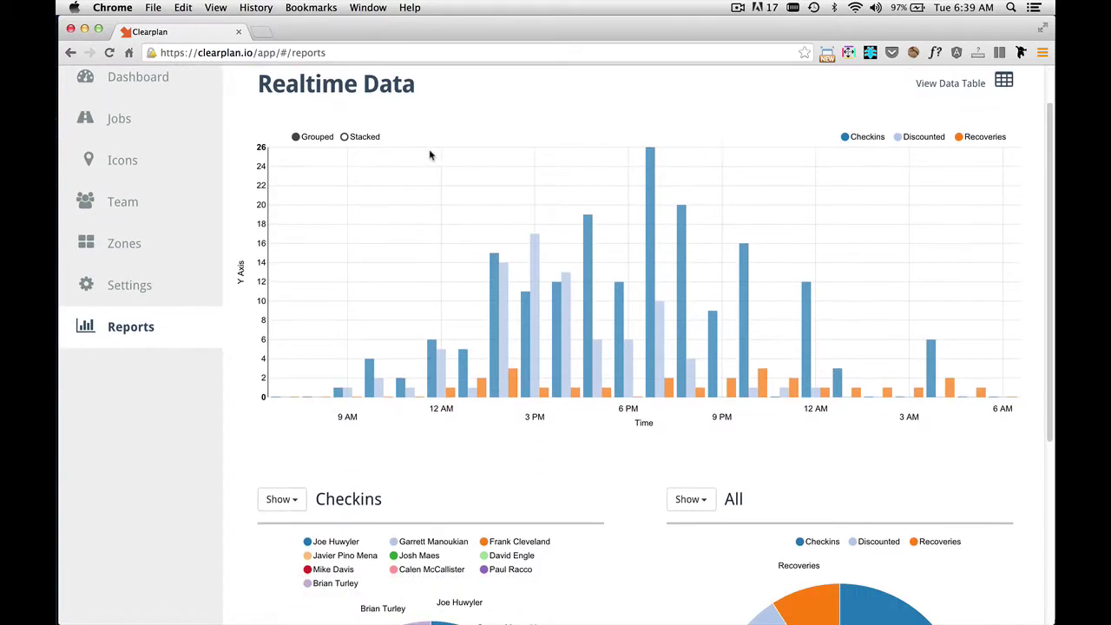
pyautogui.scroll(-6, 426, 161)
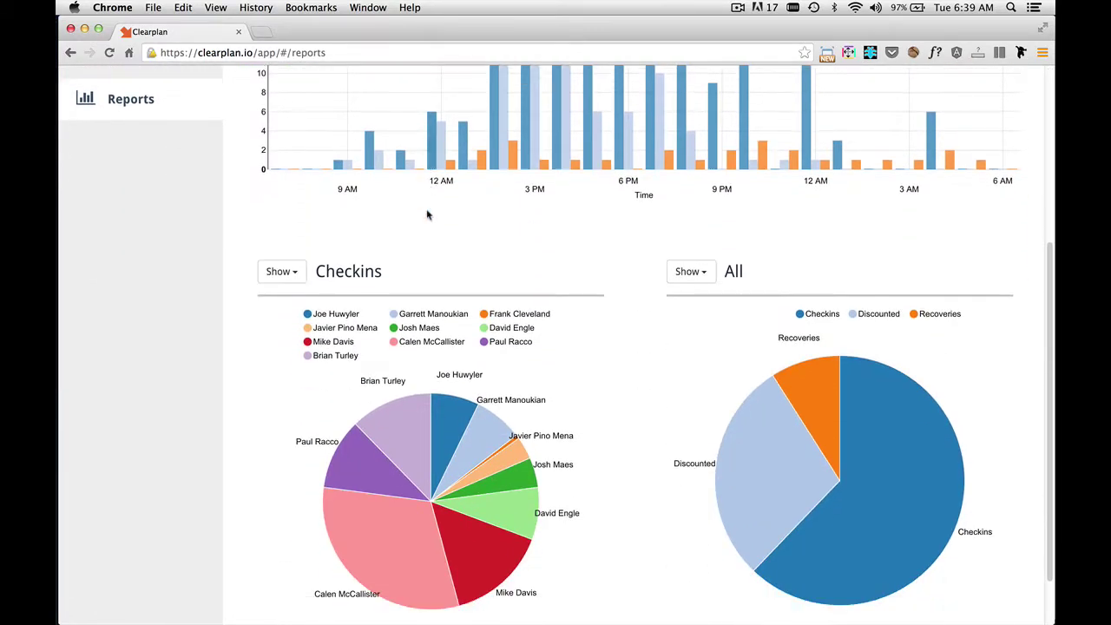
pyautogui.scroll(-3, 427, 214)
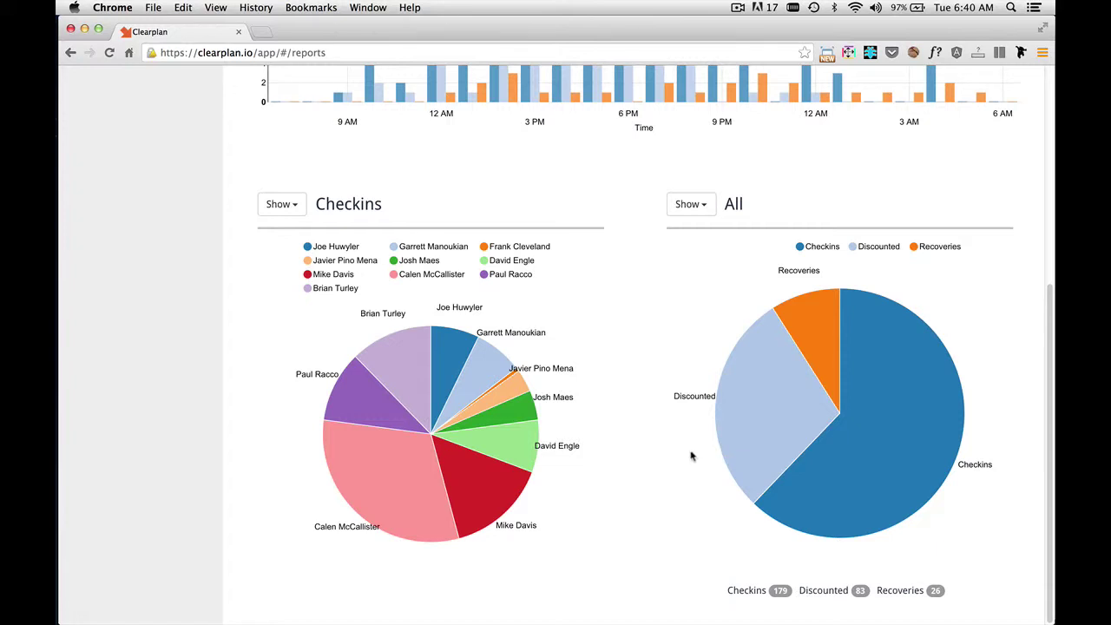
pyautogui.moveTo(769, 411)
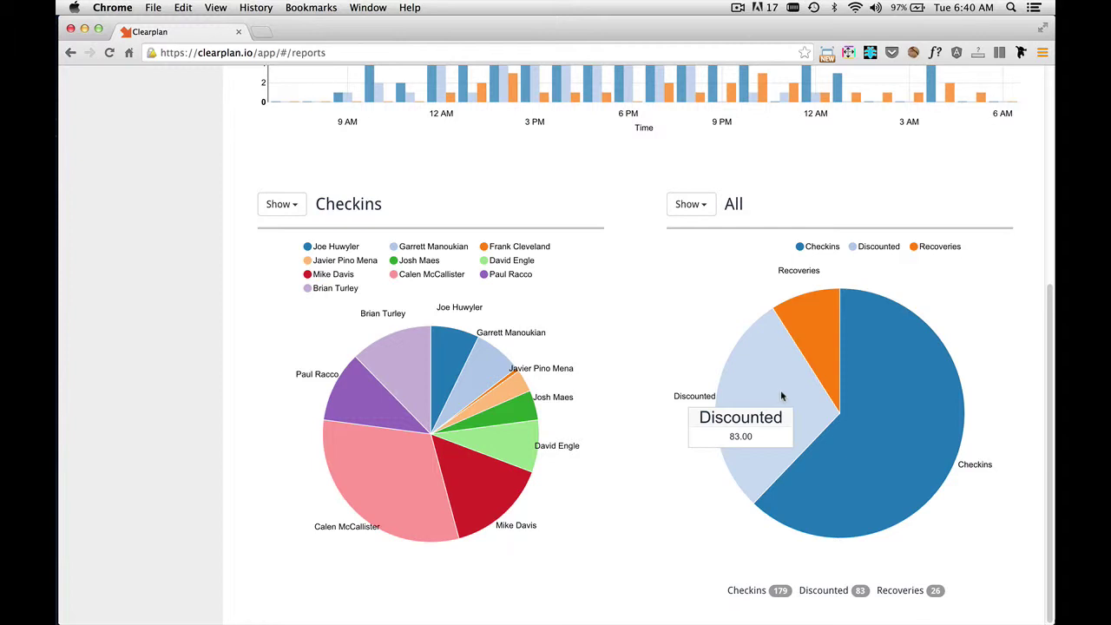
pyautogui.moveTo(820, 310)
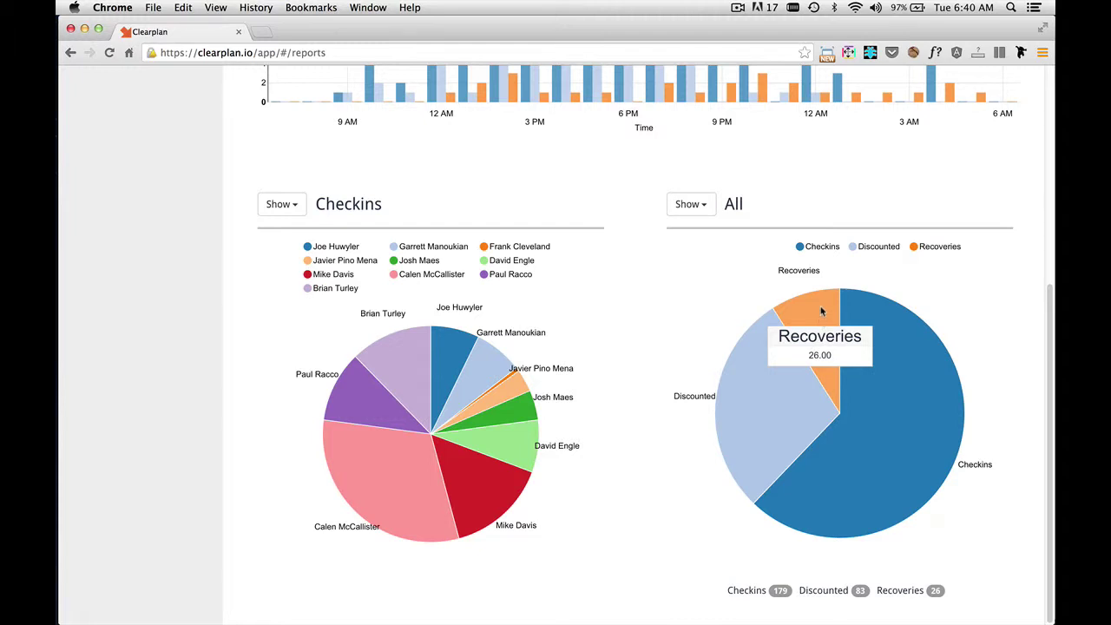
pyautogui.moveTo(938, 399)
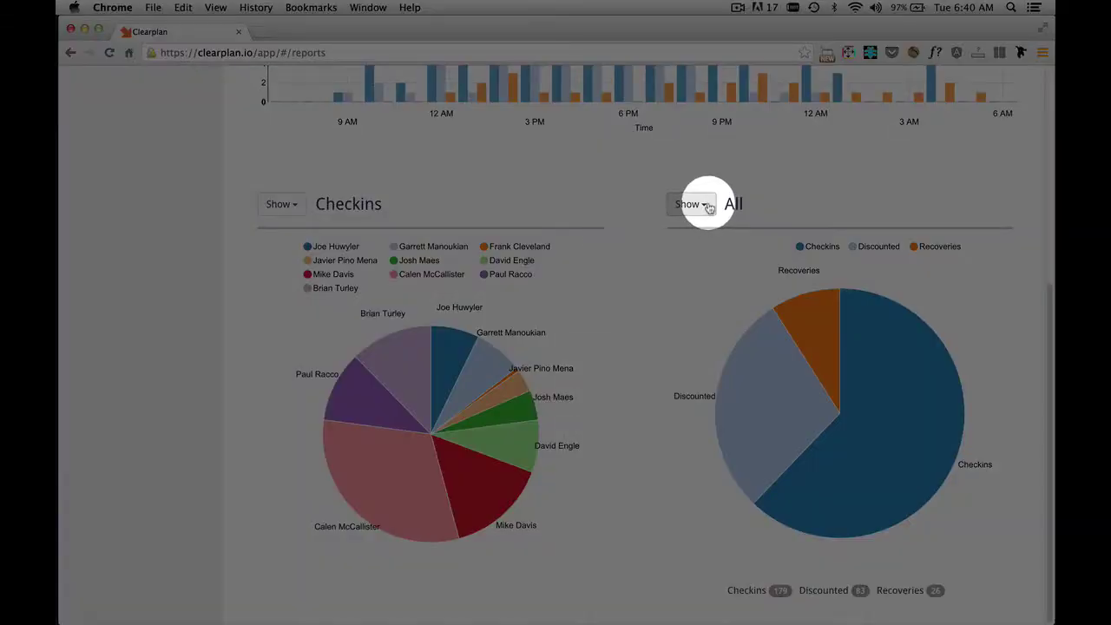
# - Show one driver's event breakdown in the right pie chart, then set its Show filter back to All
pyautogui.click(704, 206)
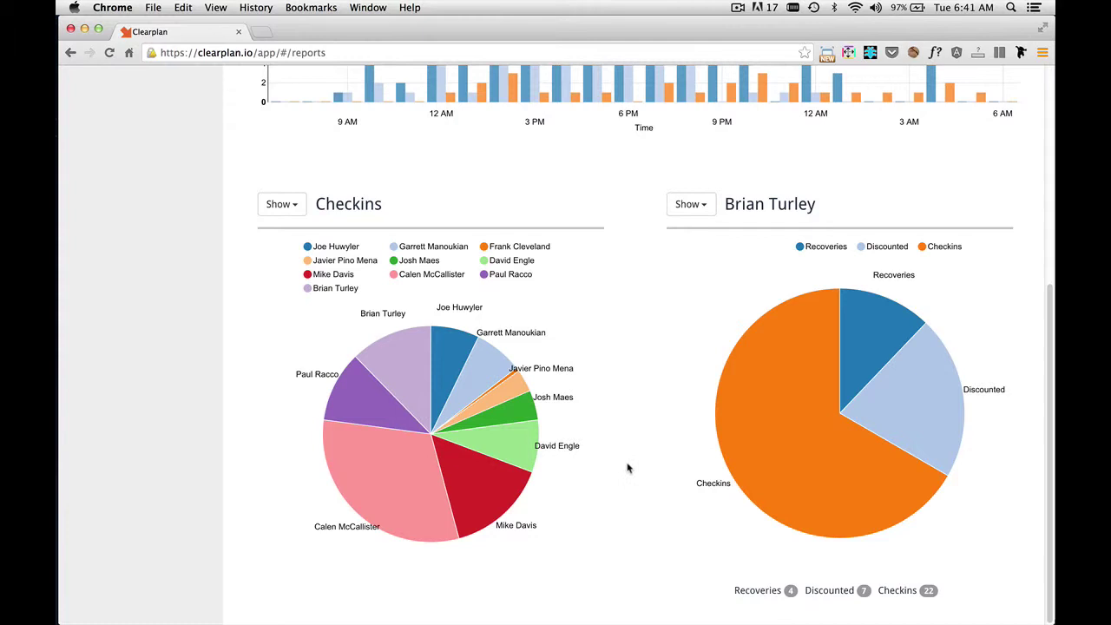
pyautogui.moveTo(781, 429)
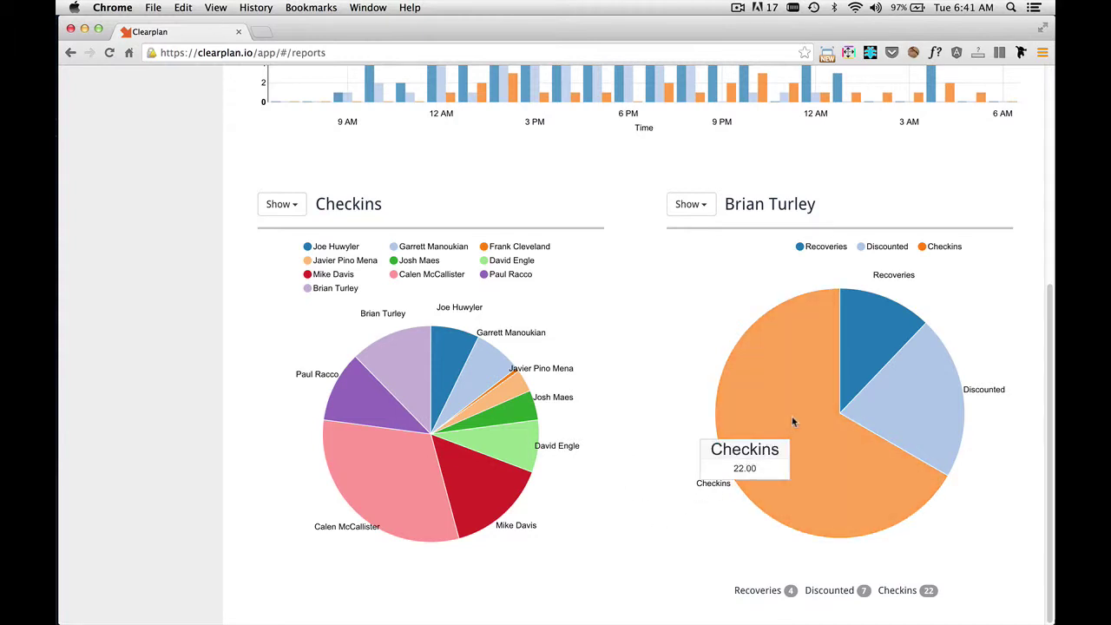
pyautogui.moveTo(859, 342)
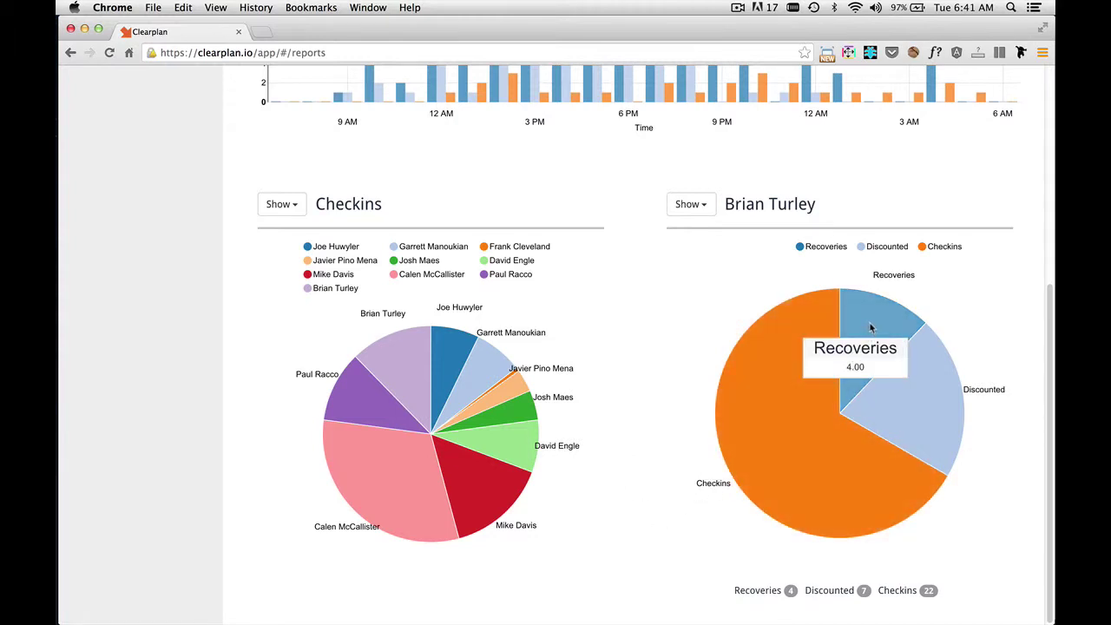
pyautogui.moveTo(913, 404)
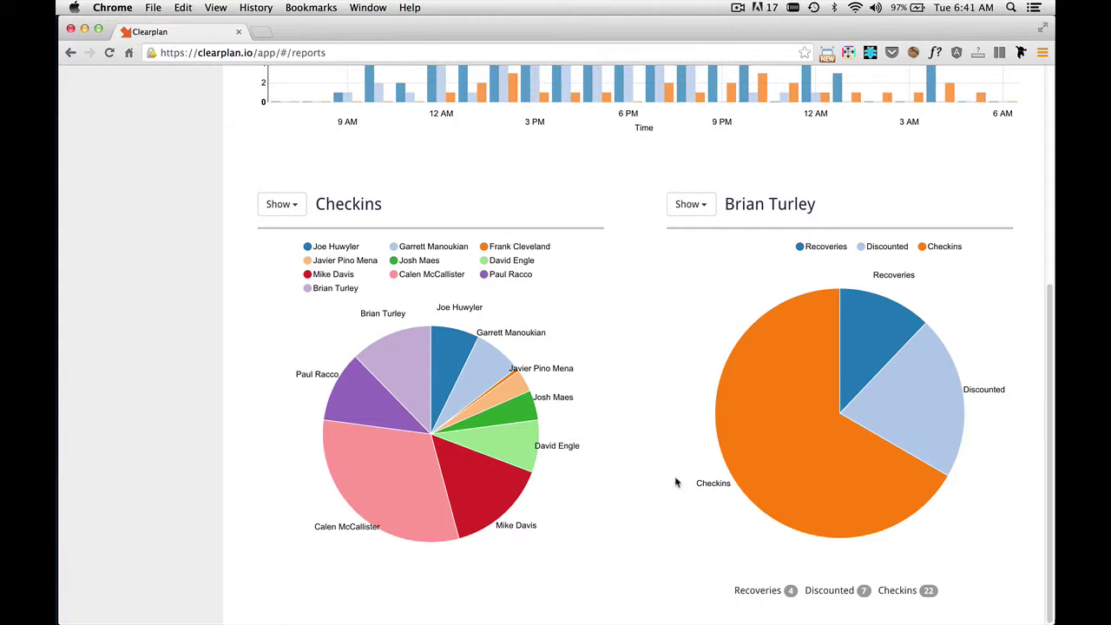
pyautogui.click(702, 210)
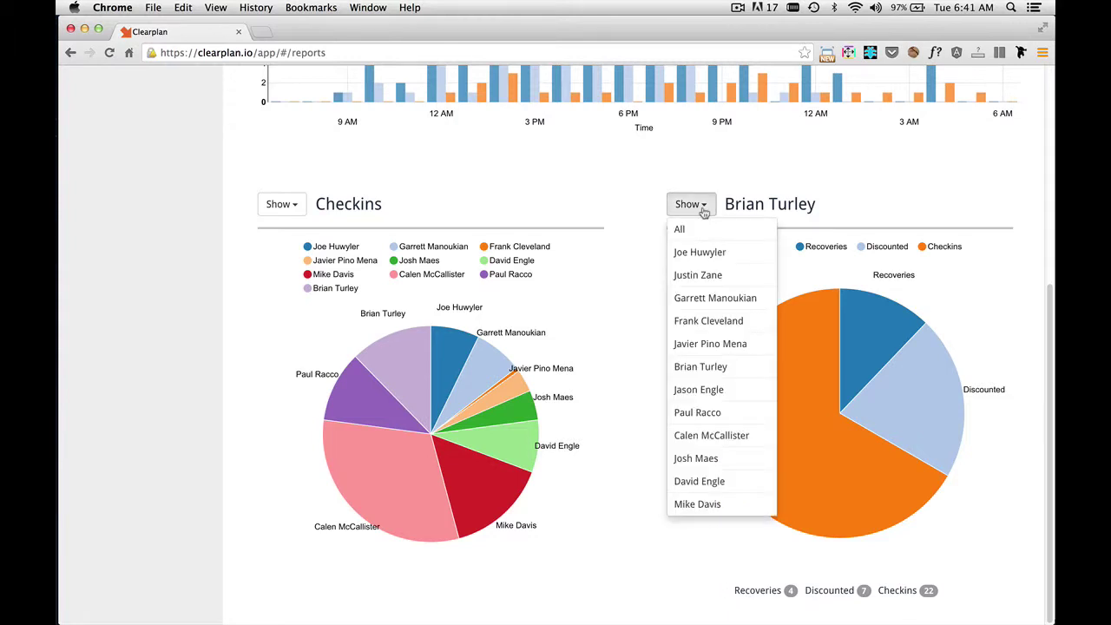
pyautogui.click(725, 438)
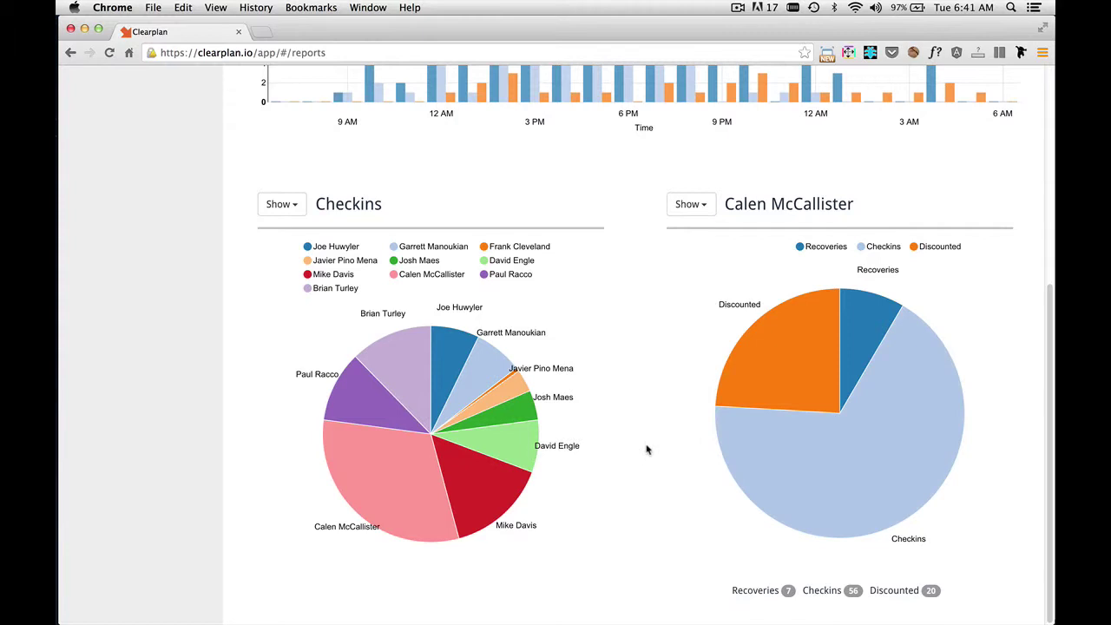
pyautogui.click(694, 206)
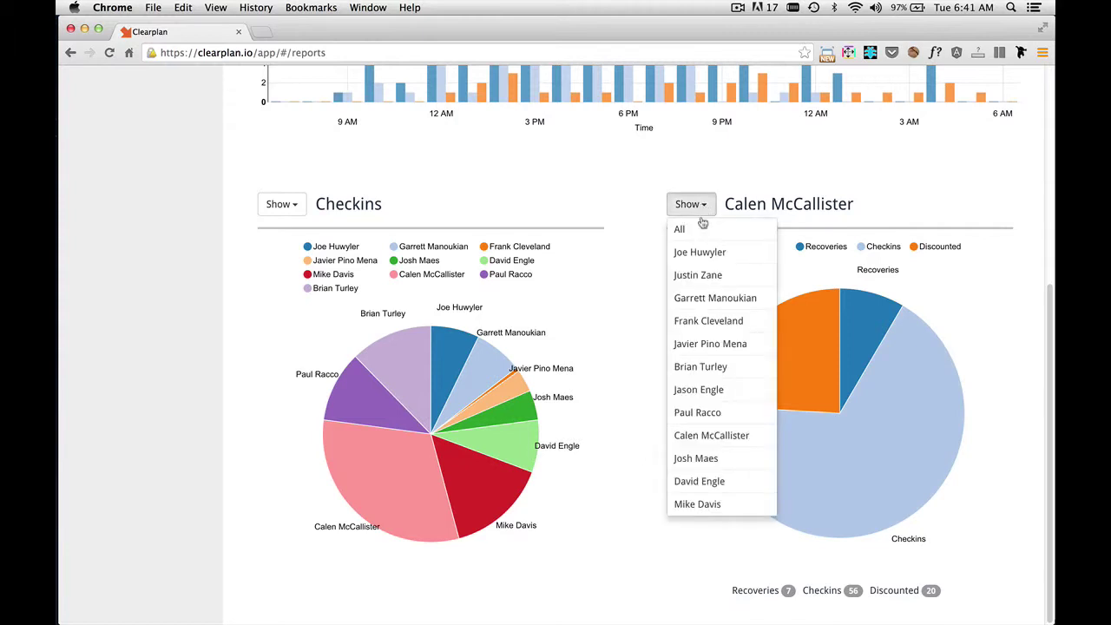
pyautogui.click(704, 233)
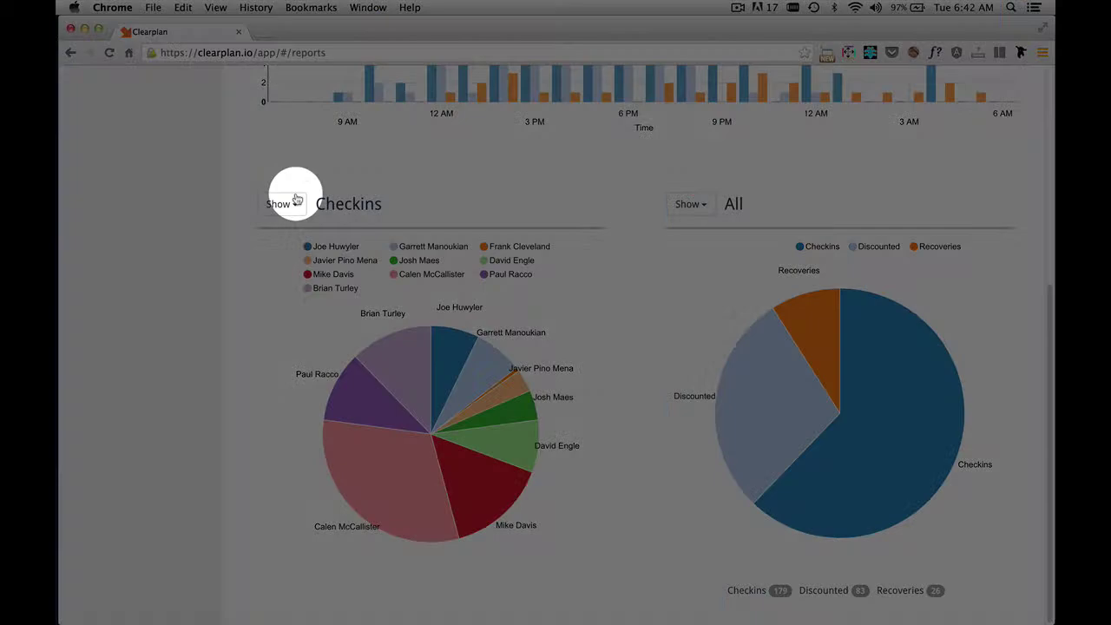
pyautogui.click(282, 204)
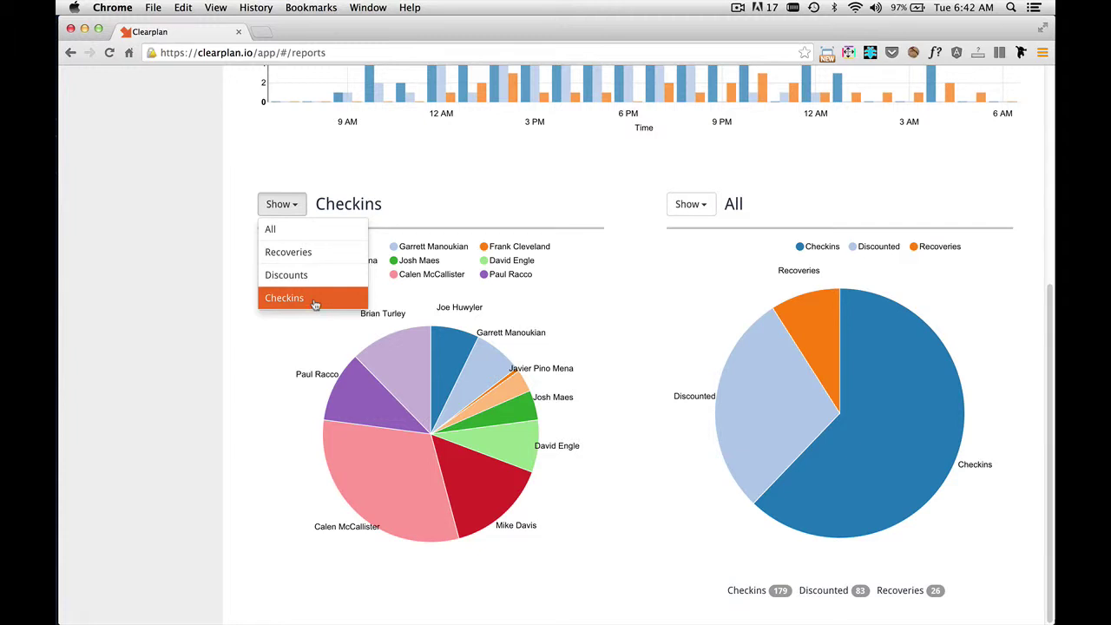
pyautogui.click(322, 255)
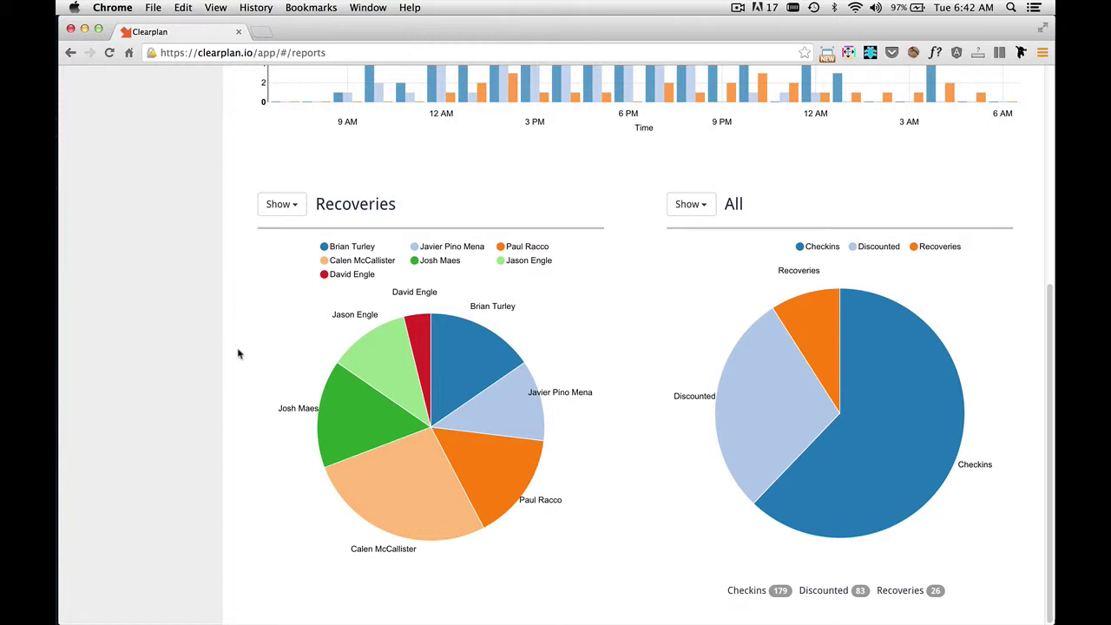
pyautogui.moveTo(349, 426)
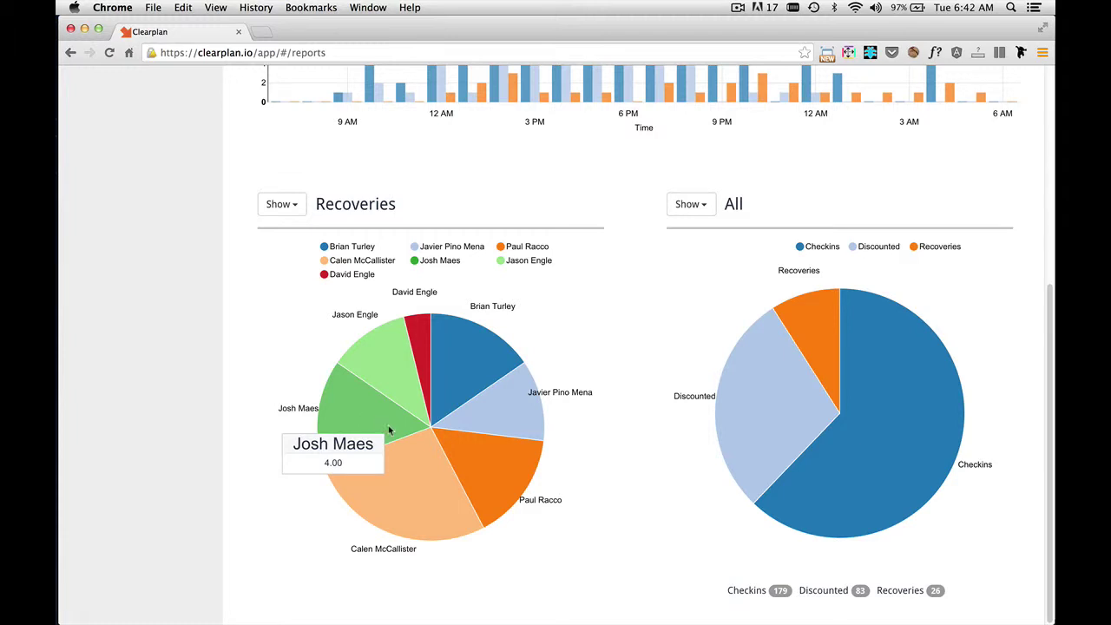
pyautogui.moveTo(409, 462)
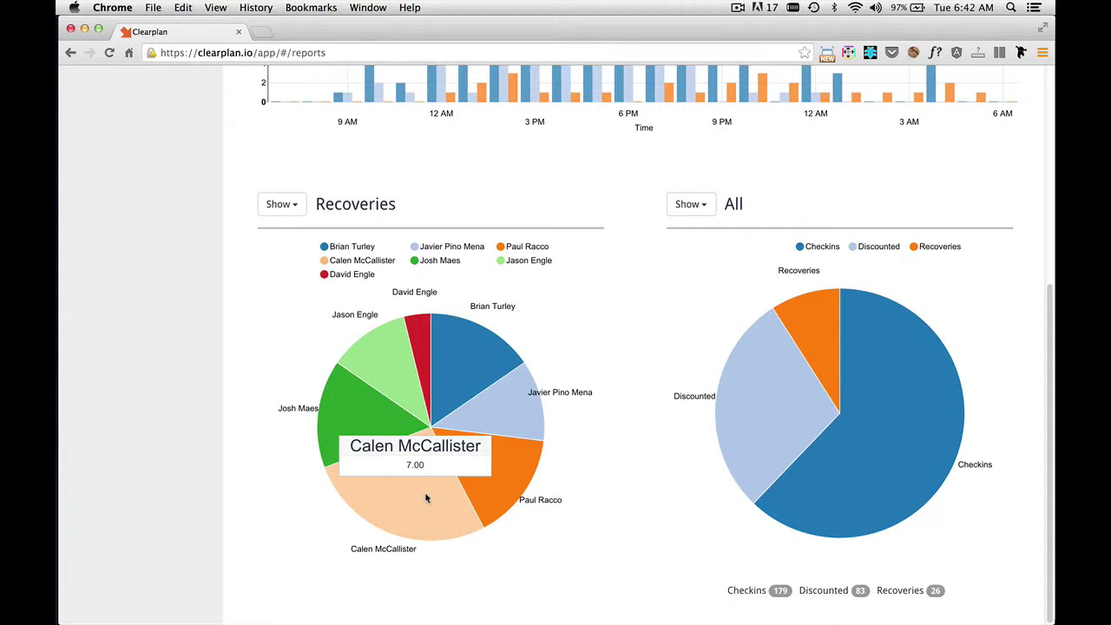
pyautogui.moveTo(511, 471)
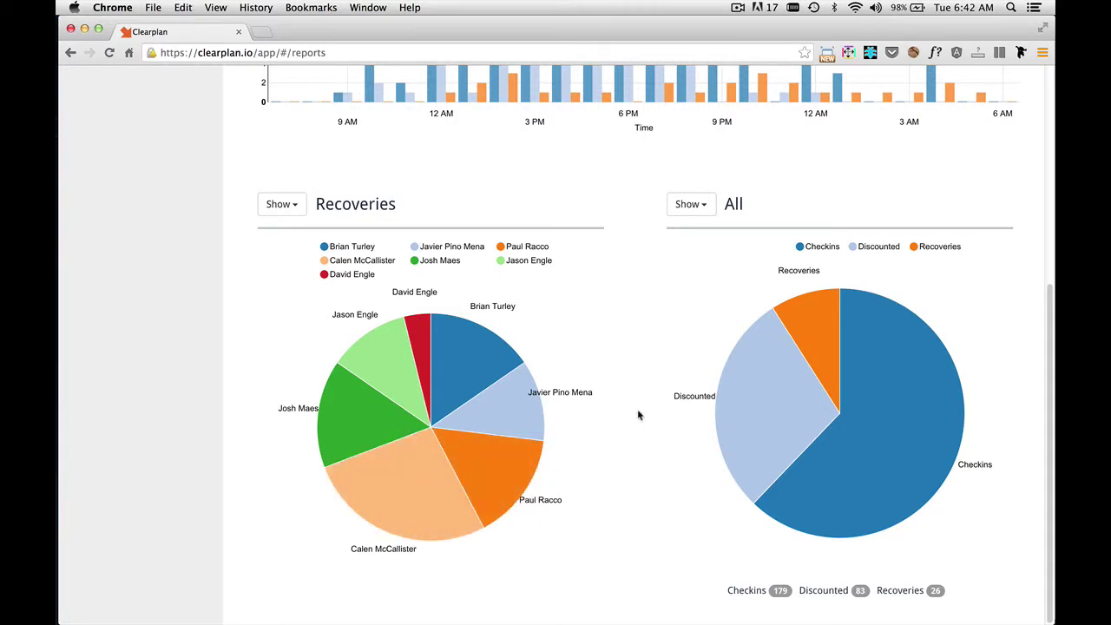
pyautogui.click(293, 206)
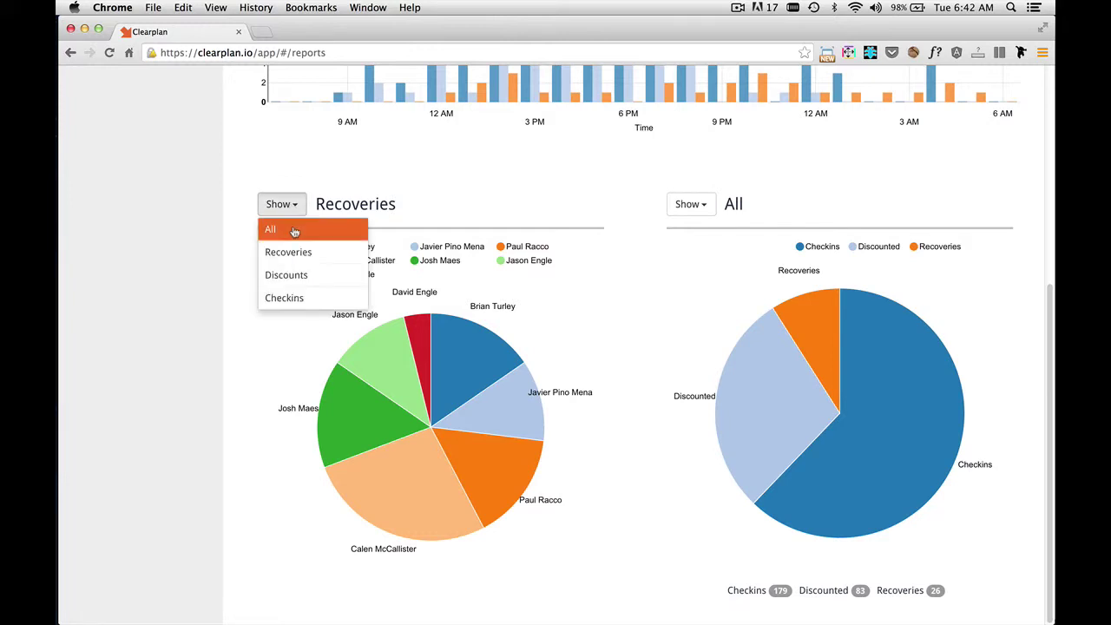
pyautogui.click(302, 276)
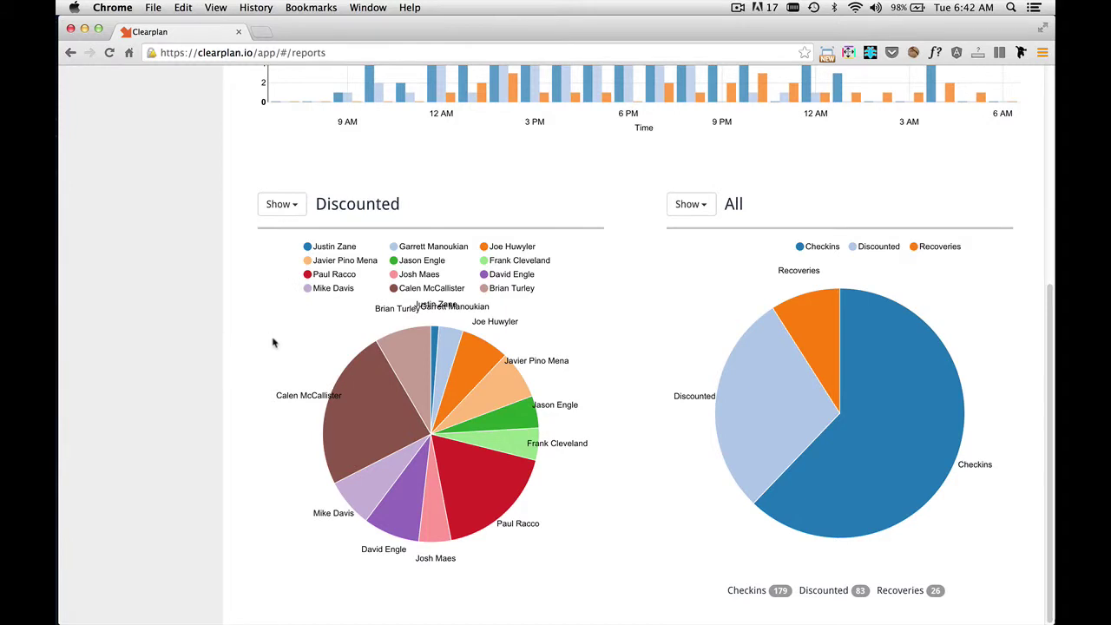
pyautogui.click(293, 204)
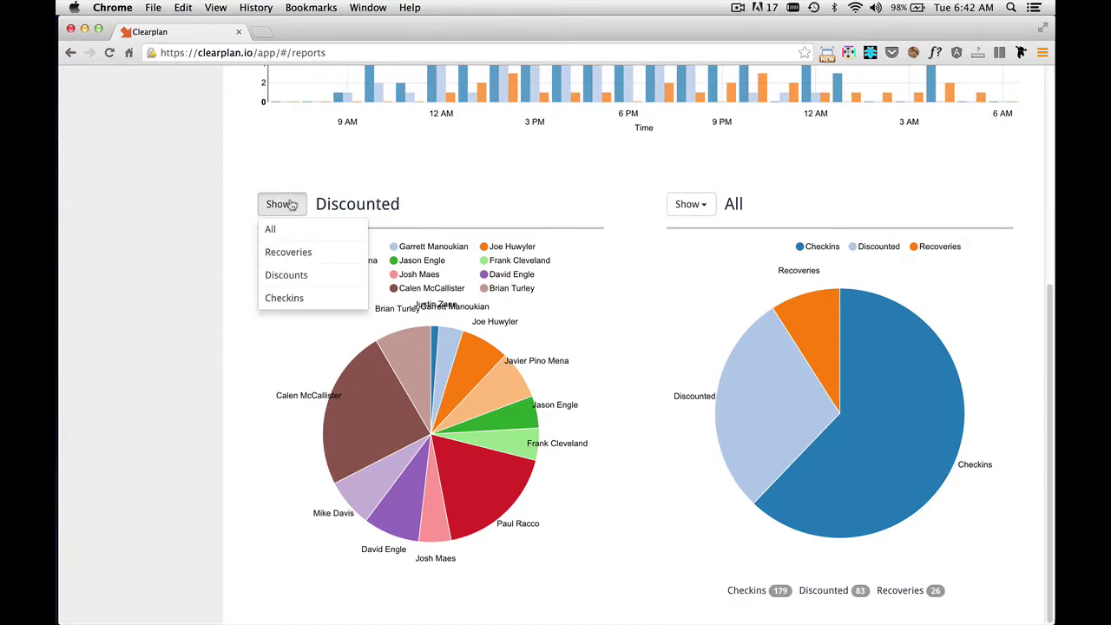
pyautogui.click(307, 298)
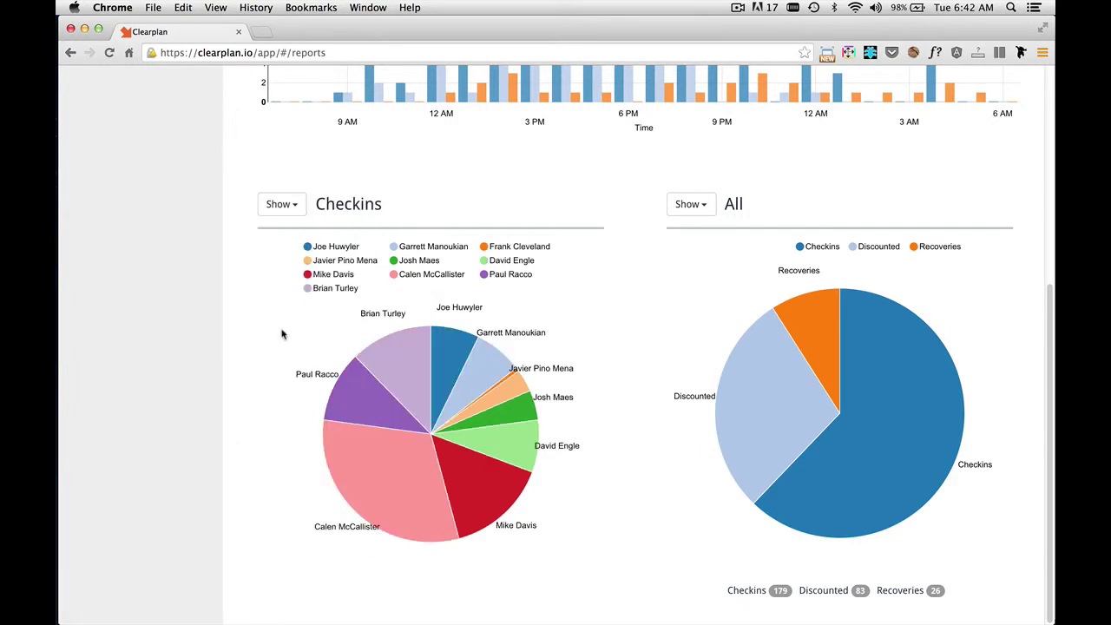
# - Scroll back up to the Realtime Data bar chart at the top of the Reports page
pyautogui.scroll(5, 254, 325)
pyautogui.scroll(3, 254, 324)
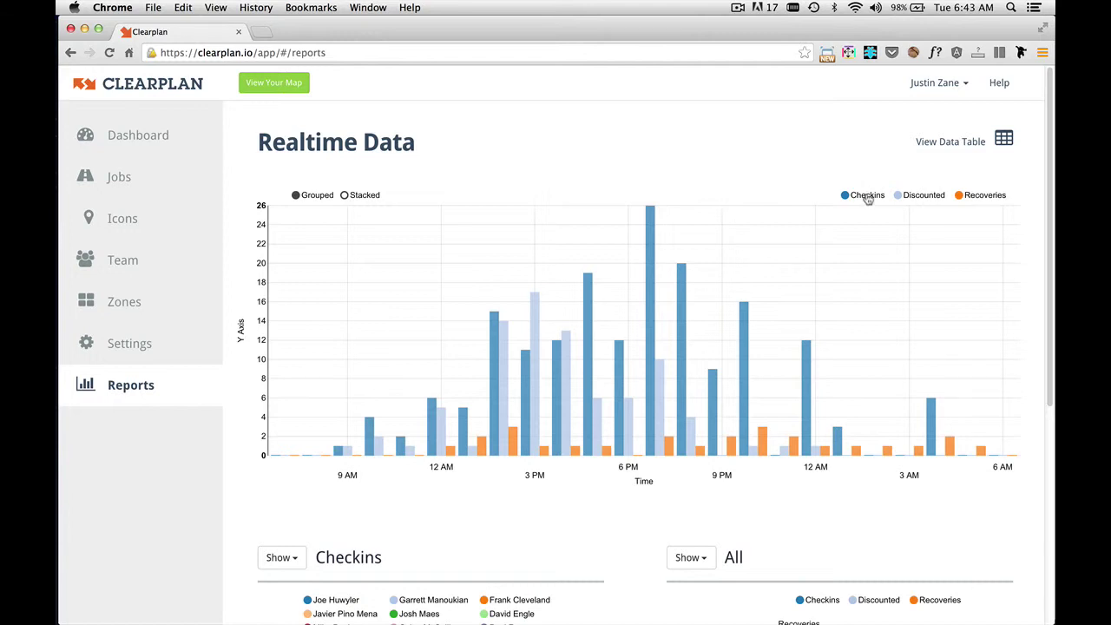
# - Toggle the Checkins and Discounted legend items off and back on, then hide Recoveries
pyautogui.click(867, 200)
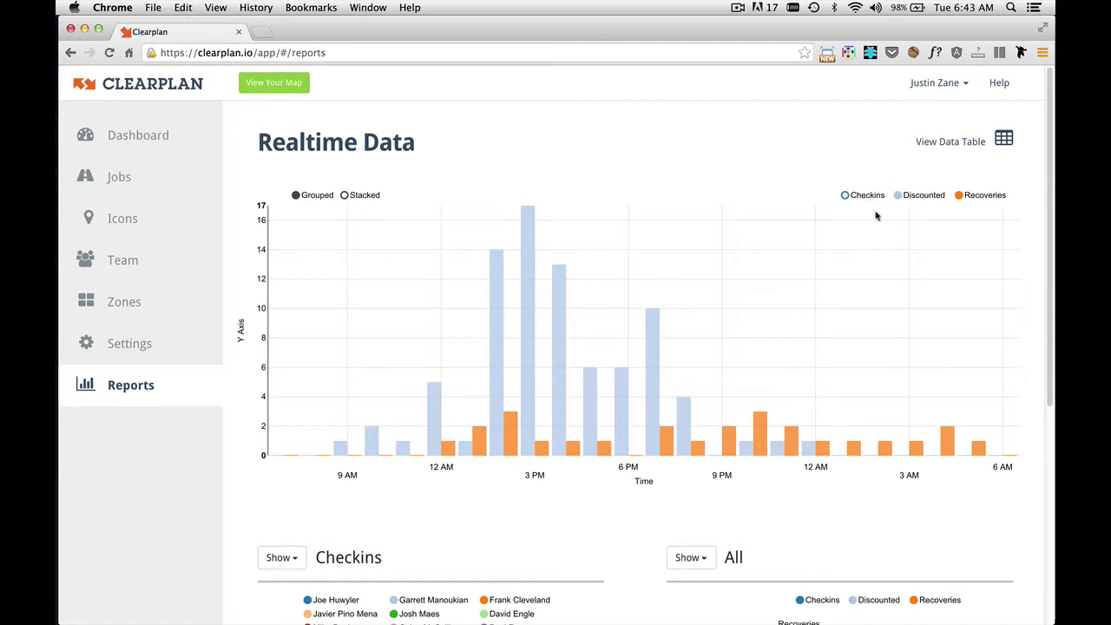
pyautogui.click(922, 199)
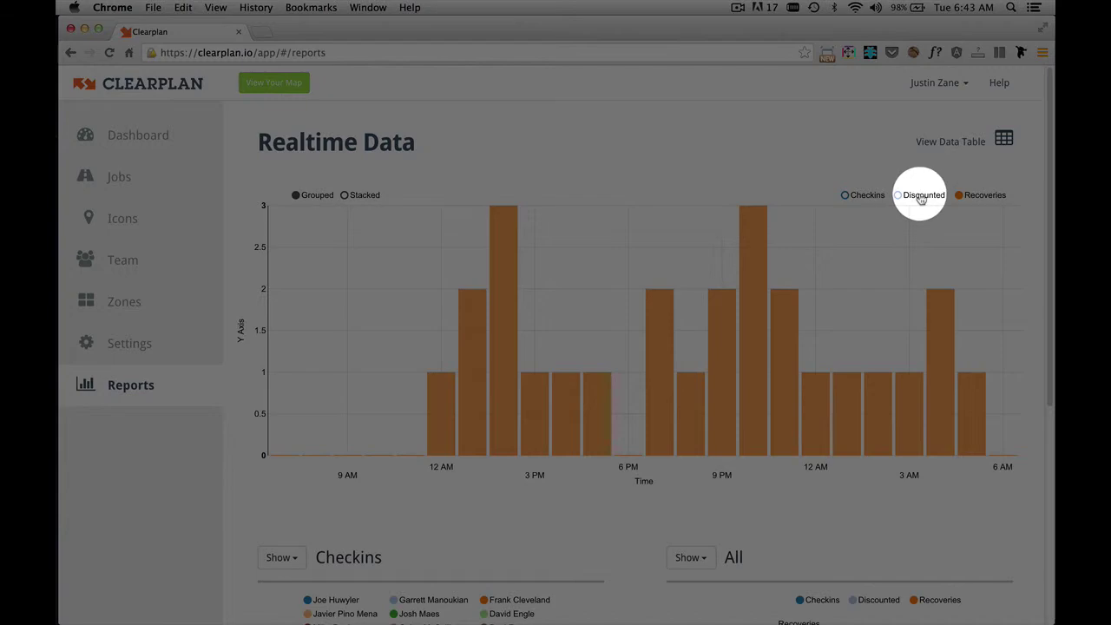
pyautogui.click(920, 196)
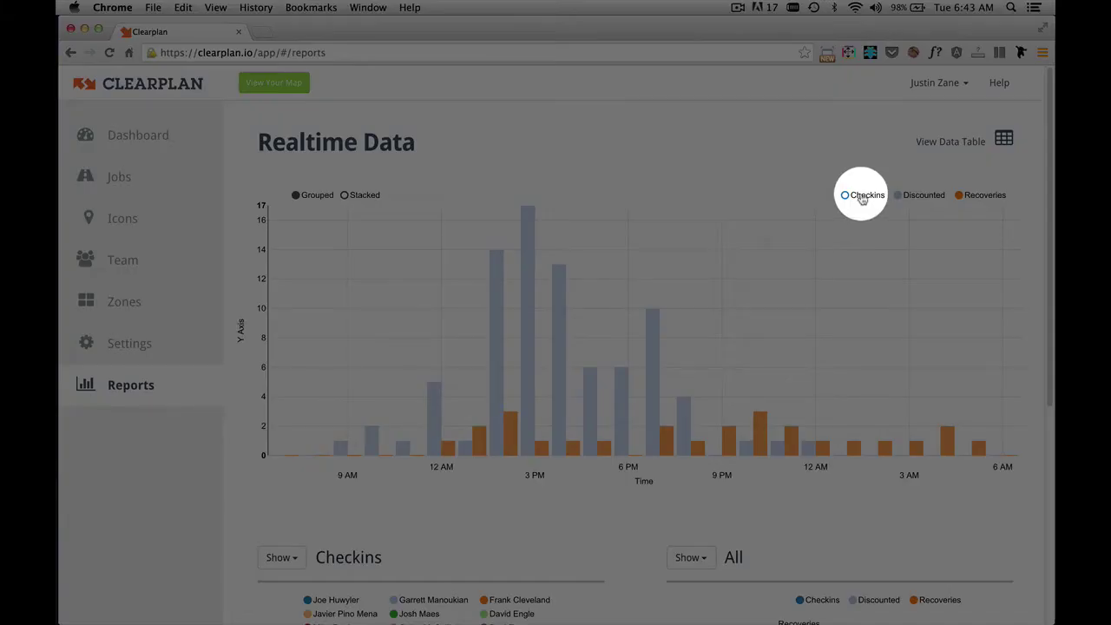
pyautogui.click(861, 198)
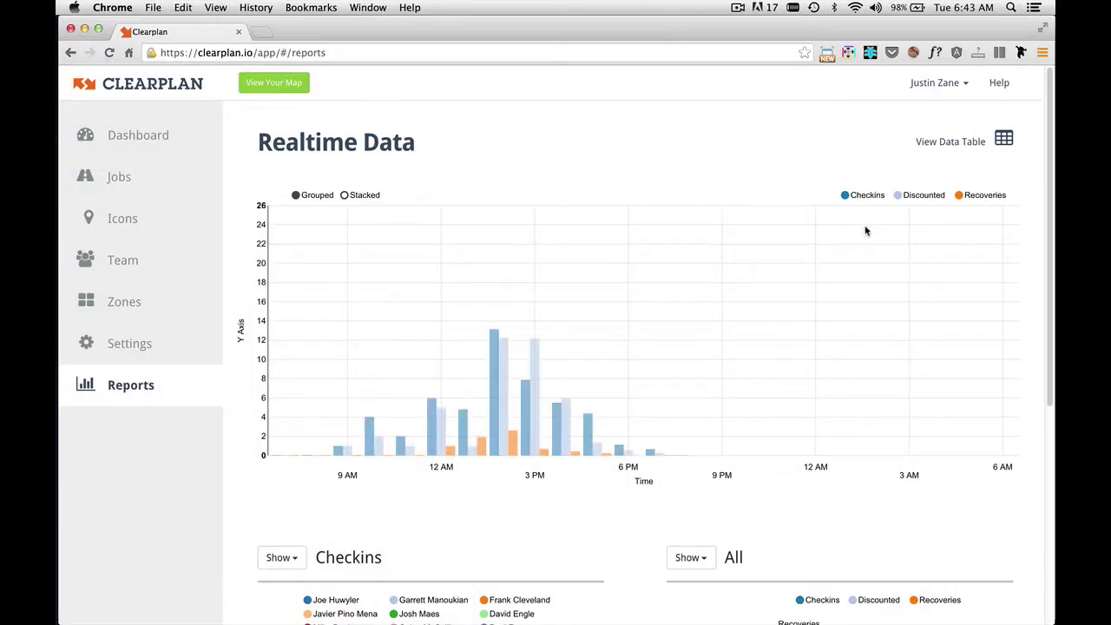
pyautogui.click(989, 195)
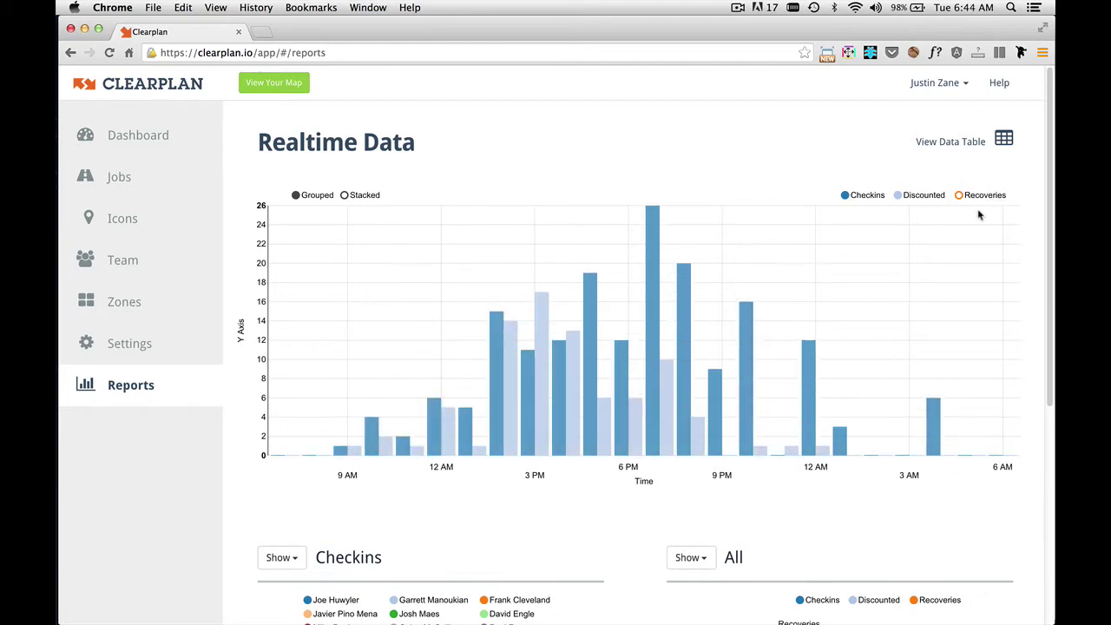
# - Scroll to the pie charts and toggle the All pie's Checkins and Discounted slices off, then on again
pyautogui.scroll(-5, 979, 215)
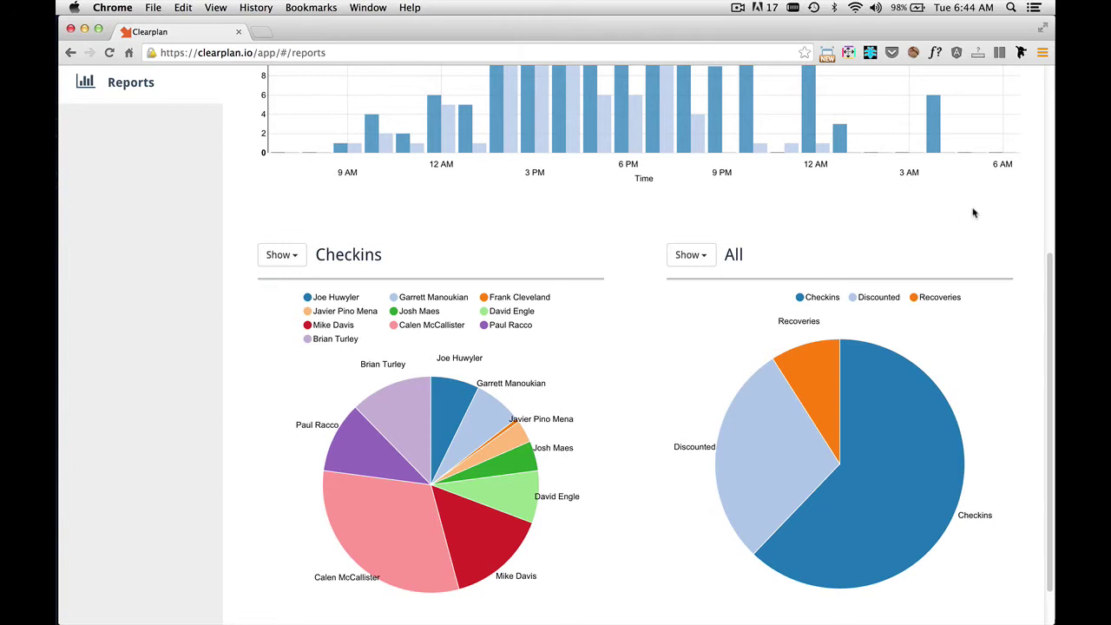
pyautogui.scroll(-1, 973, 212)
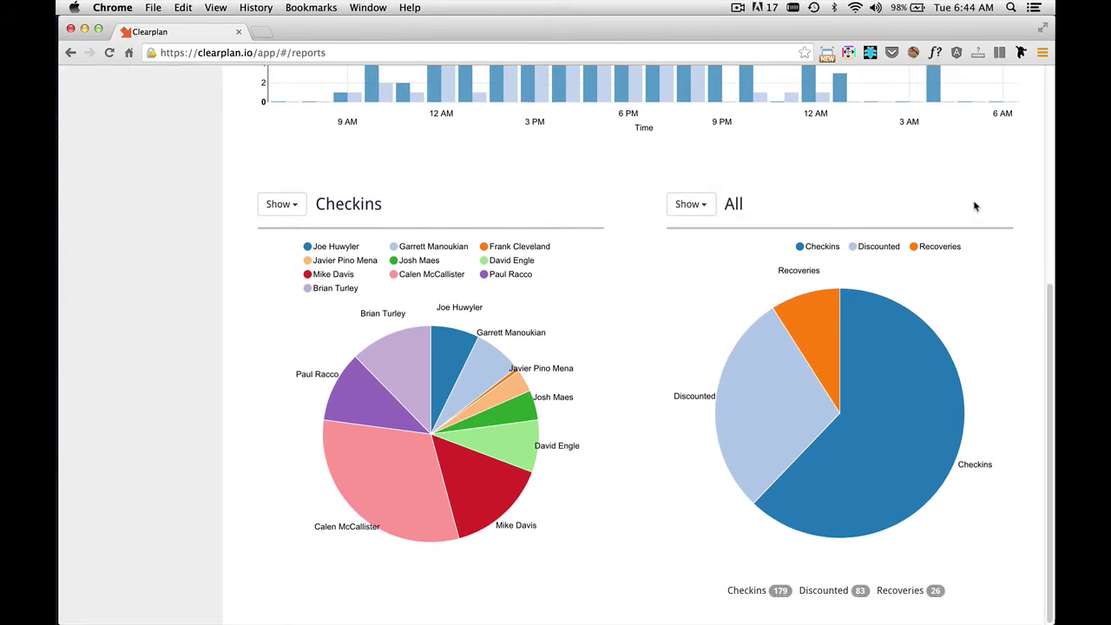
pyautogui.click(821, 247)
pyautogui.click(877, 251)
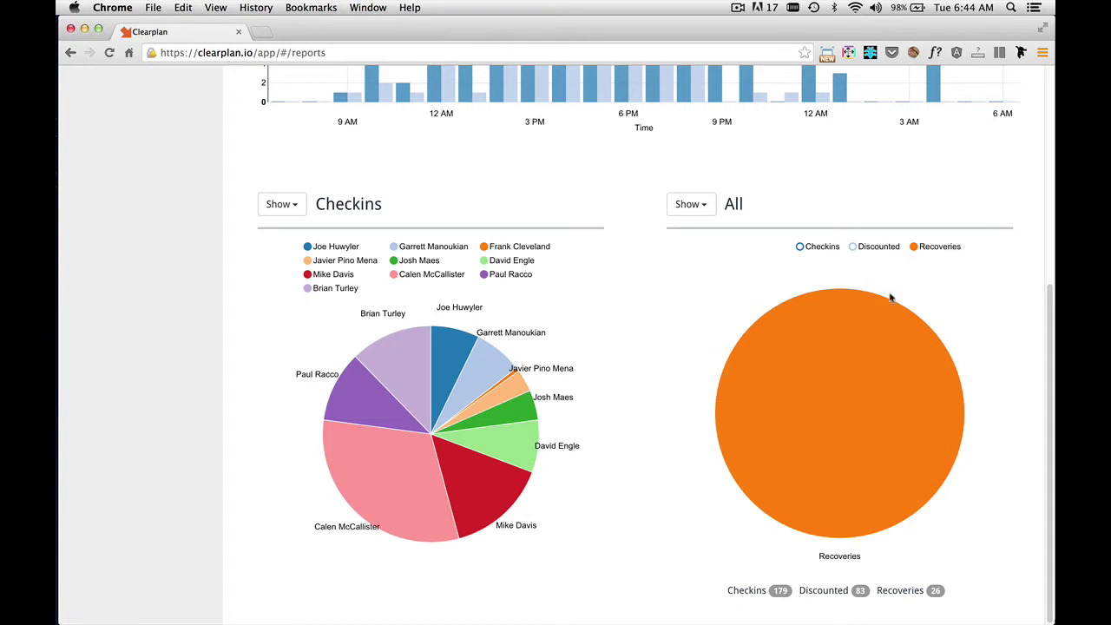
pyautogui.moveTo(847, 406)
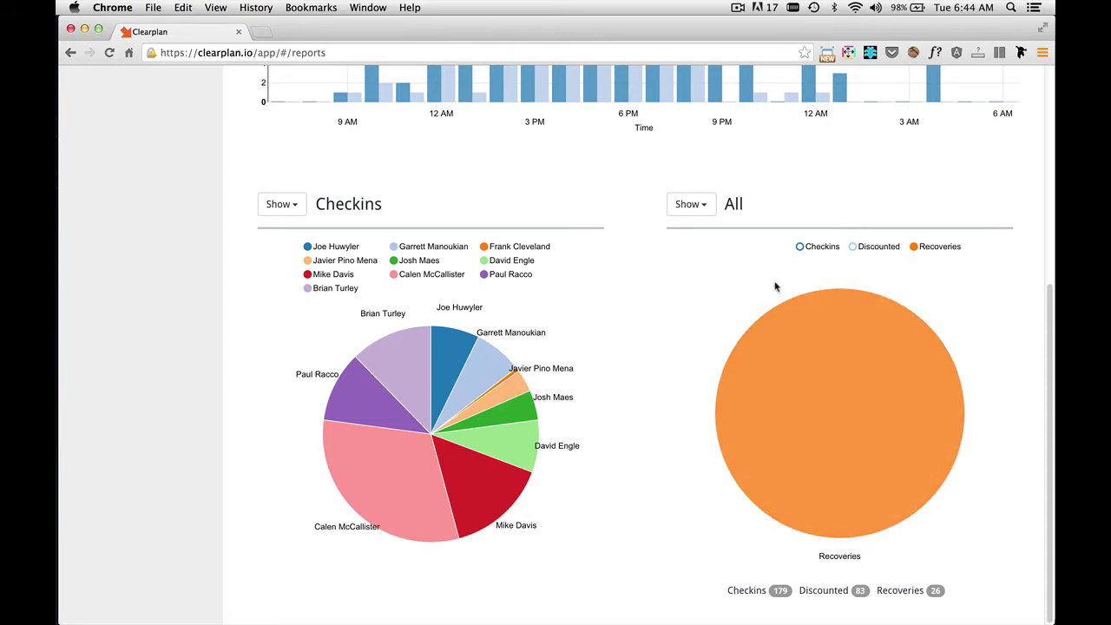
pyautogui.click(873, 249)
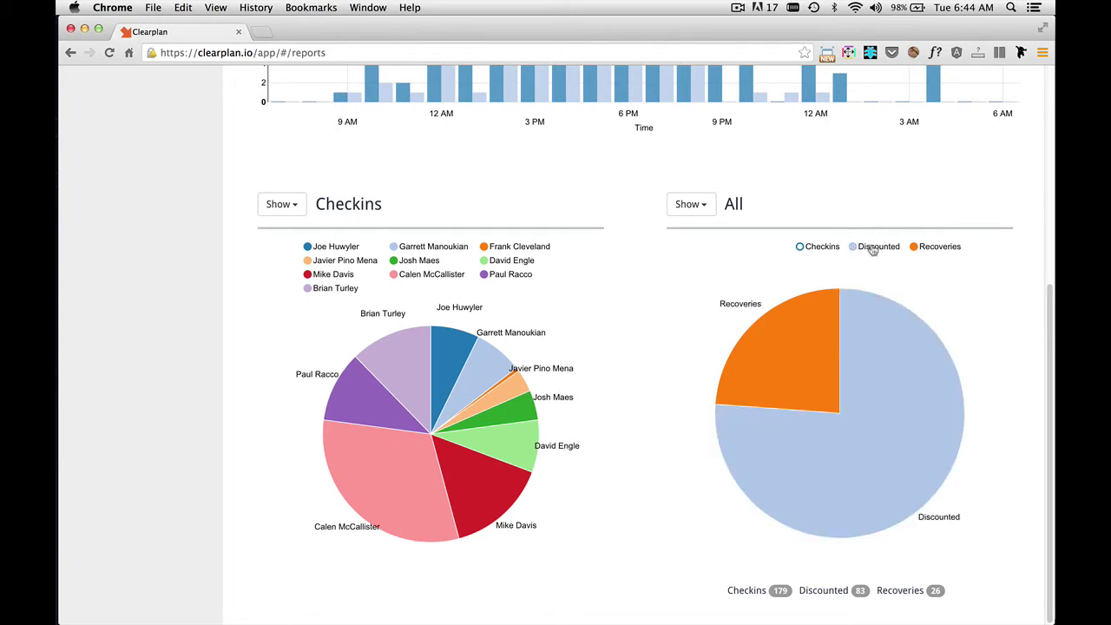
pyautogui.click(824, 248)
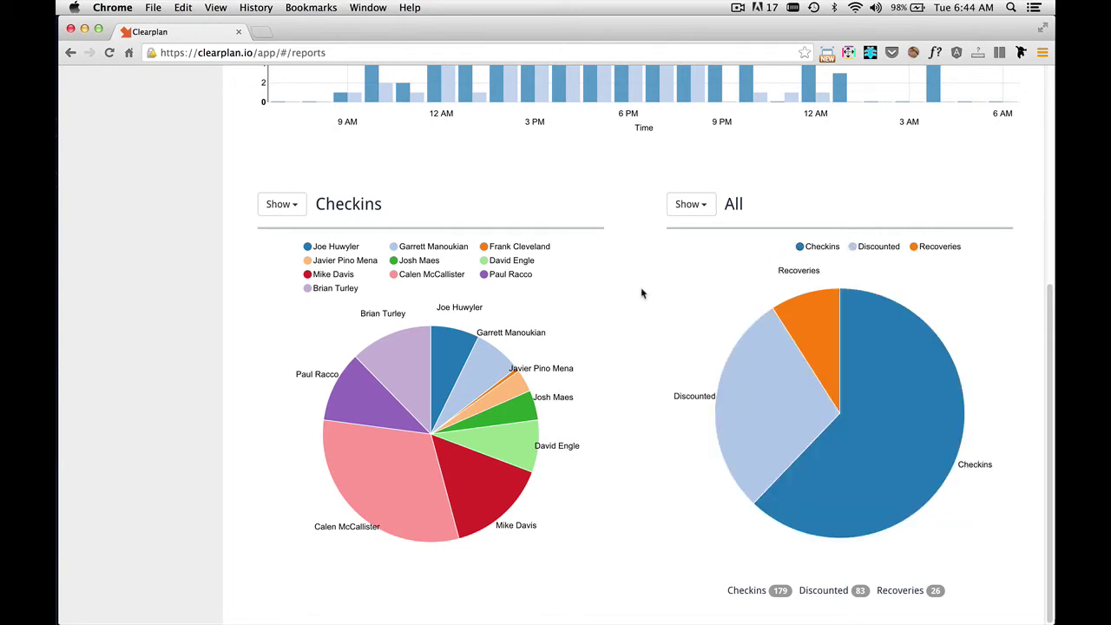